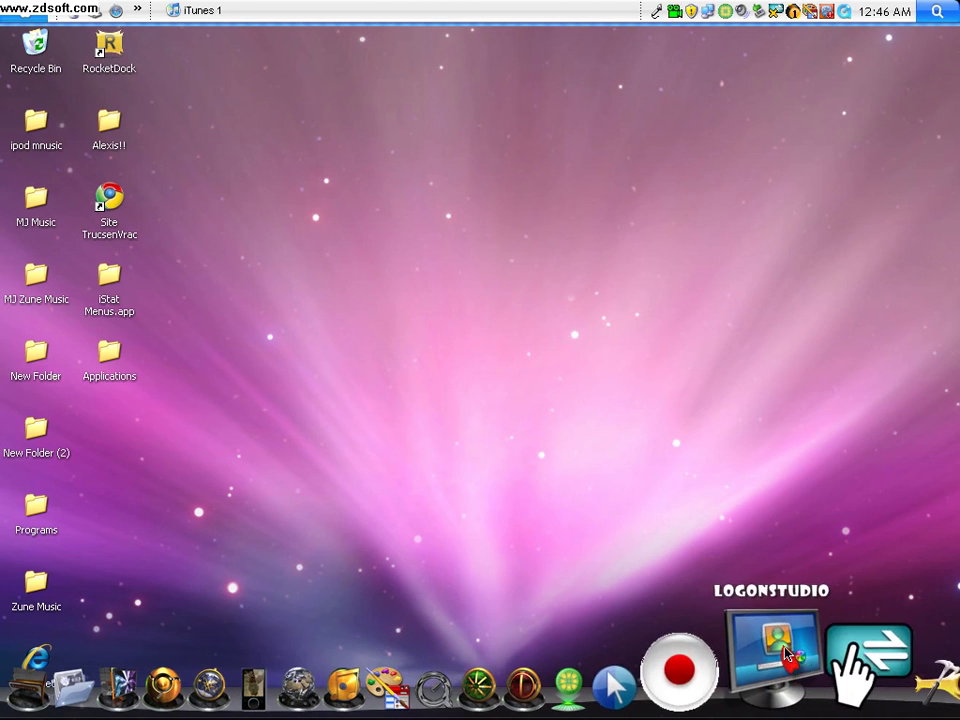
# Step: Launch Safari from the dock so it loads apple.com/startpage
pyautogui.click(786, 654)
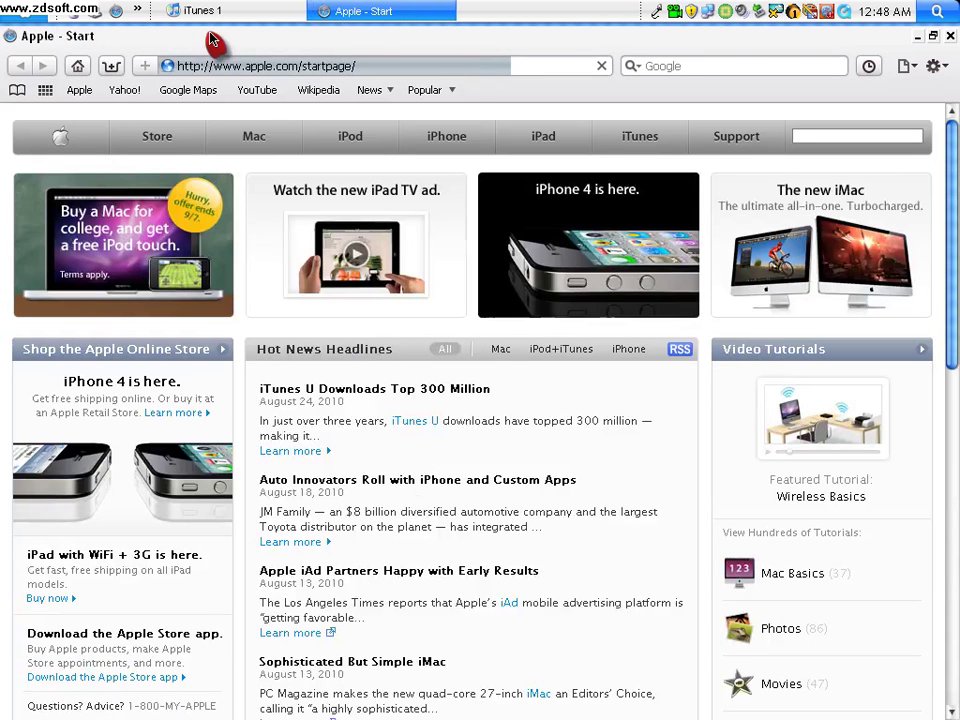
# Step: Load google.com in Safari's address bar
pyautogui.click(268, 65)
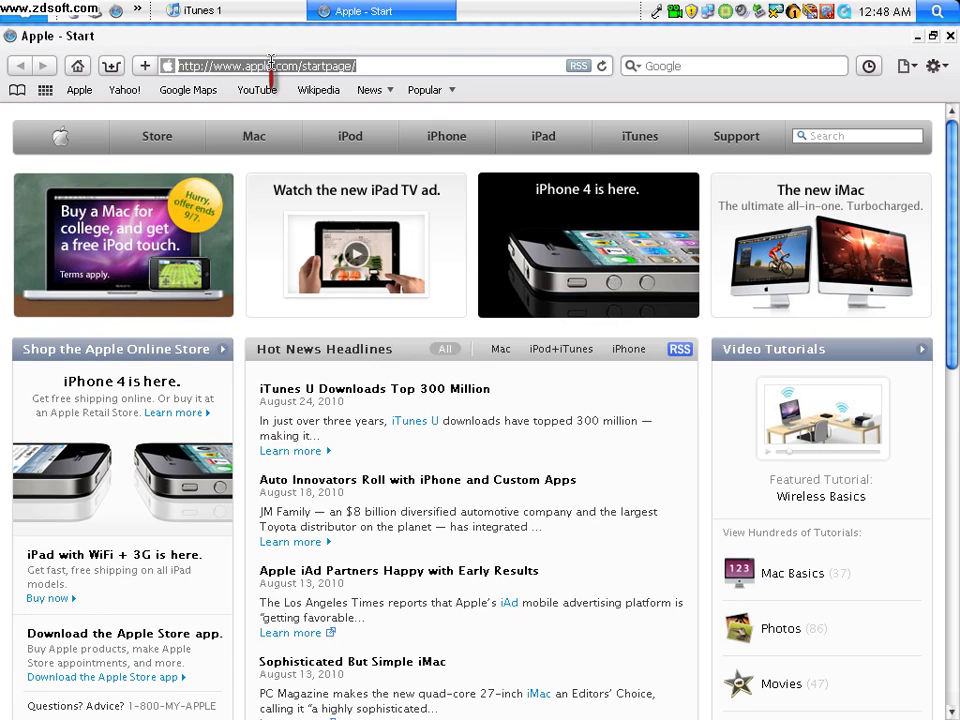
pyautogui.write('goofg')
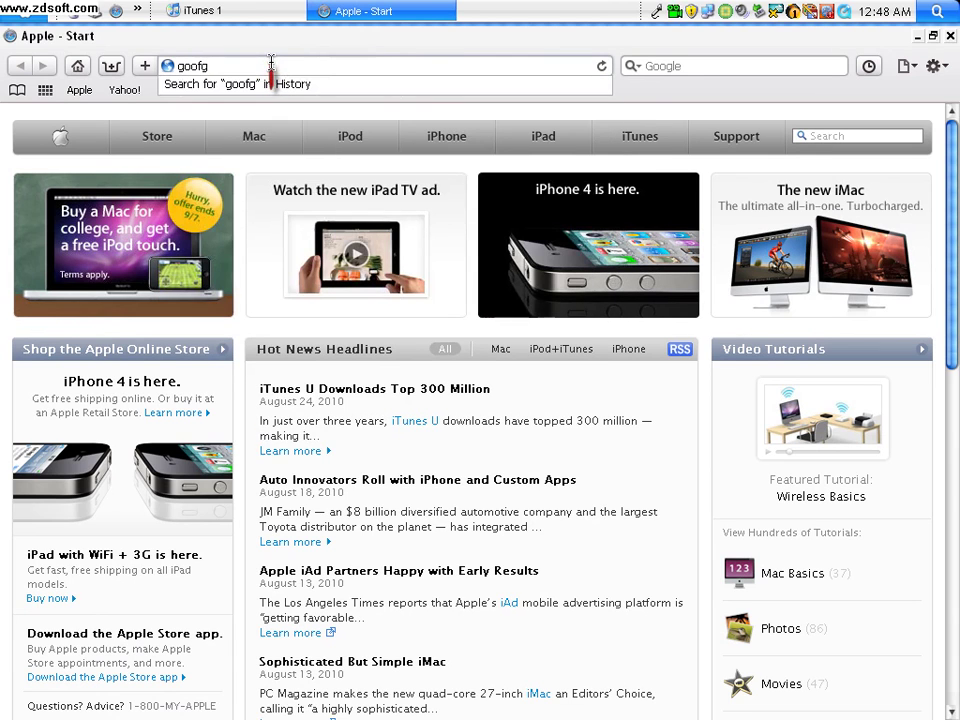
pyautogui.press('BackSpace')
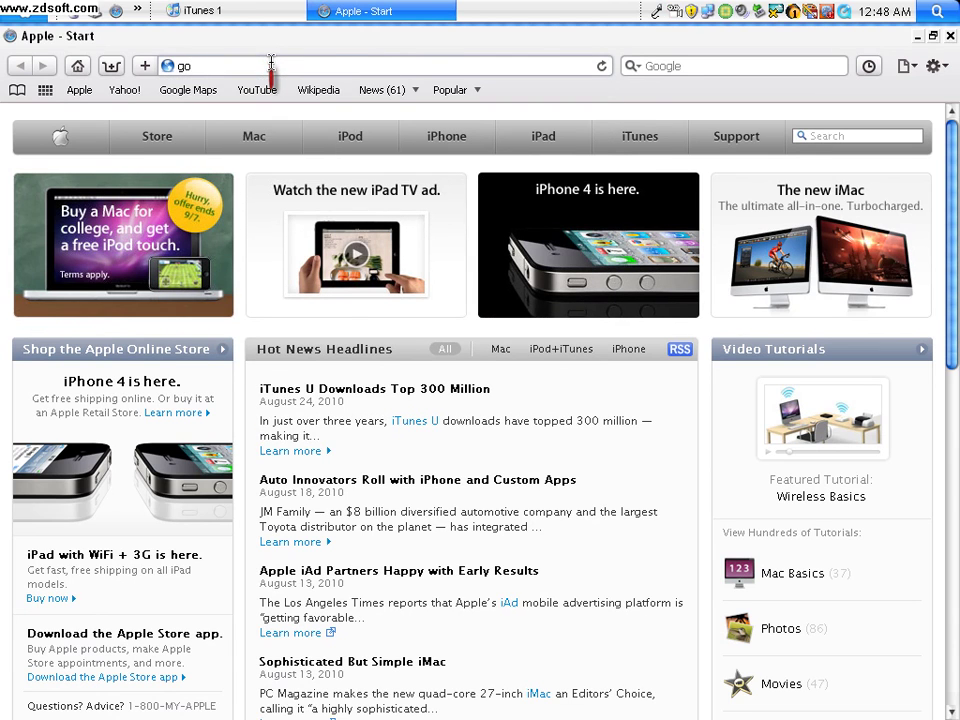
pyautogui.write('ogle.c')
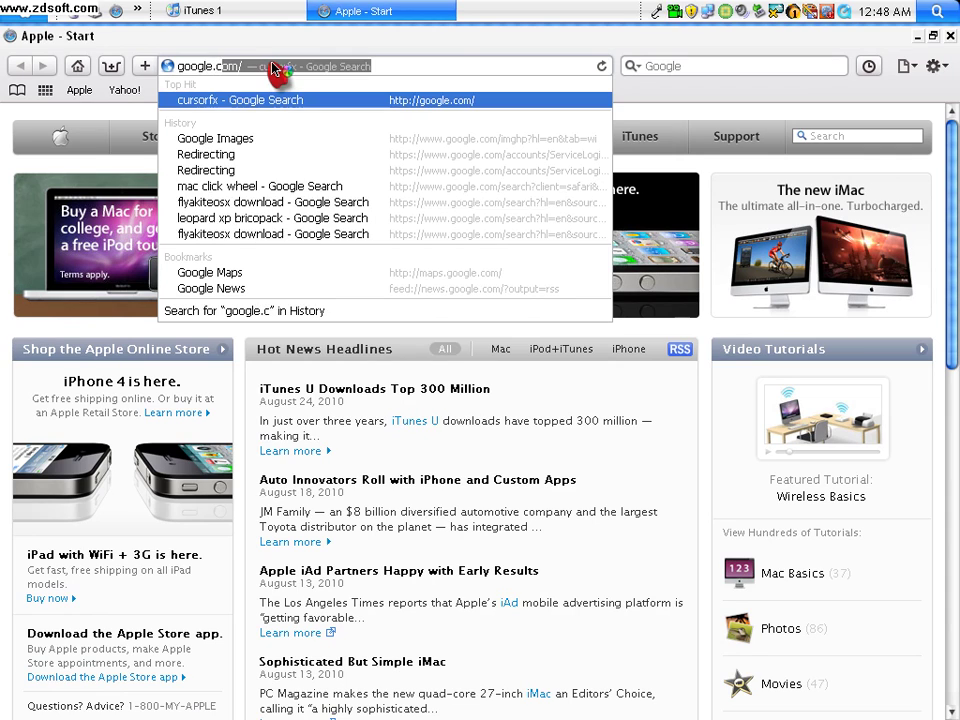
pyautogui.write('om')
pyautogui.press('BackSpace')
pyautogui.press('BackSpace')
pyautogui.write('m/')
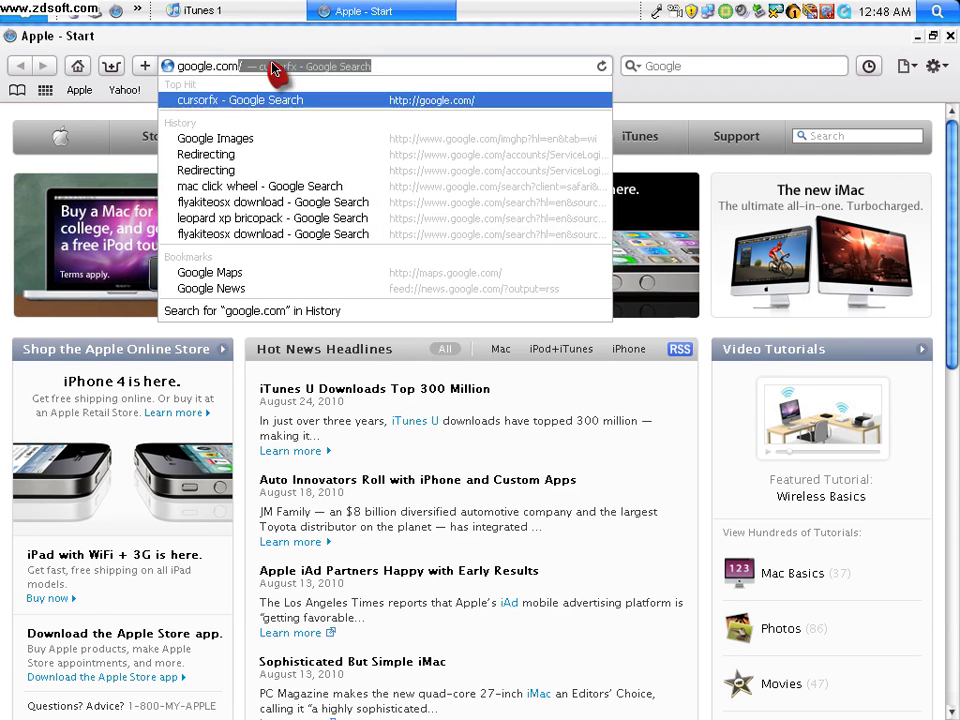
pyautogui.press('Return')
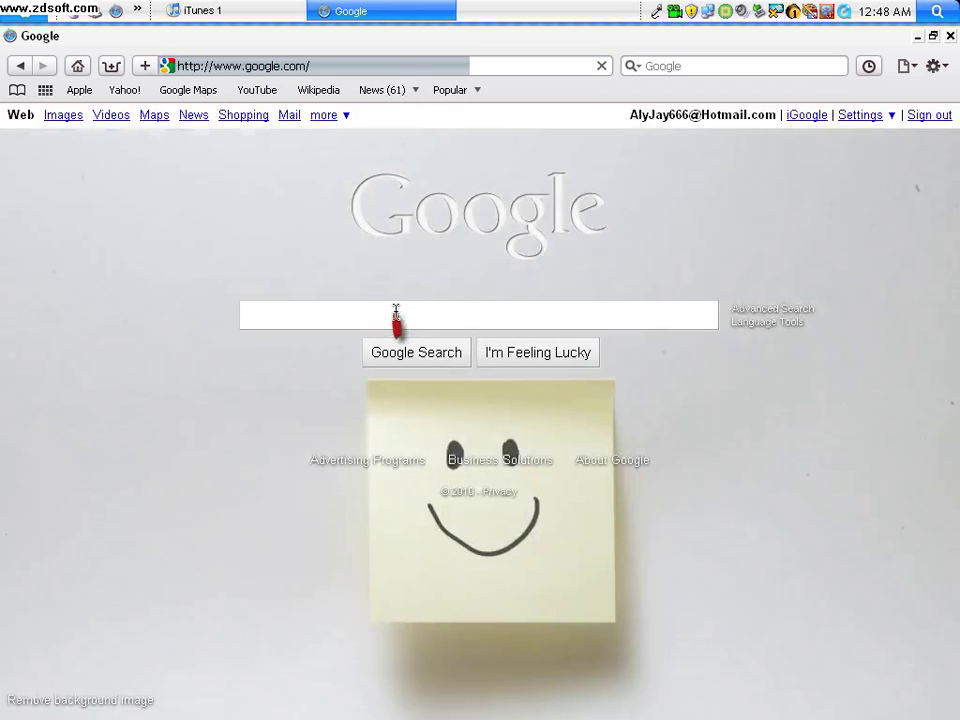
# Step: Search Google for 'logonstudio', open Stardock's LogonStudio page and hit Download, then close Safari
pyautogui.click(394, 311)
pyautogui.write('logons')
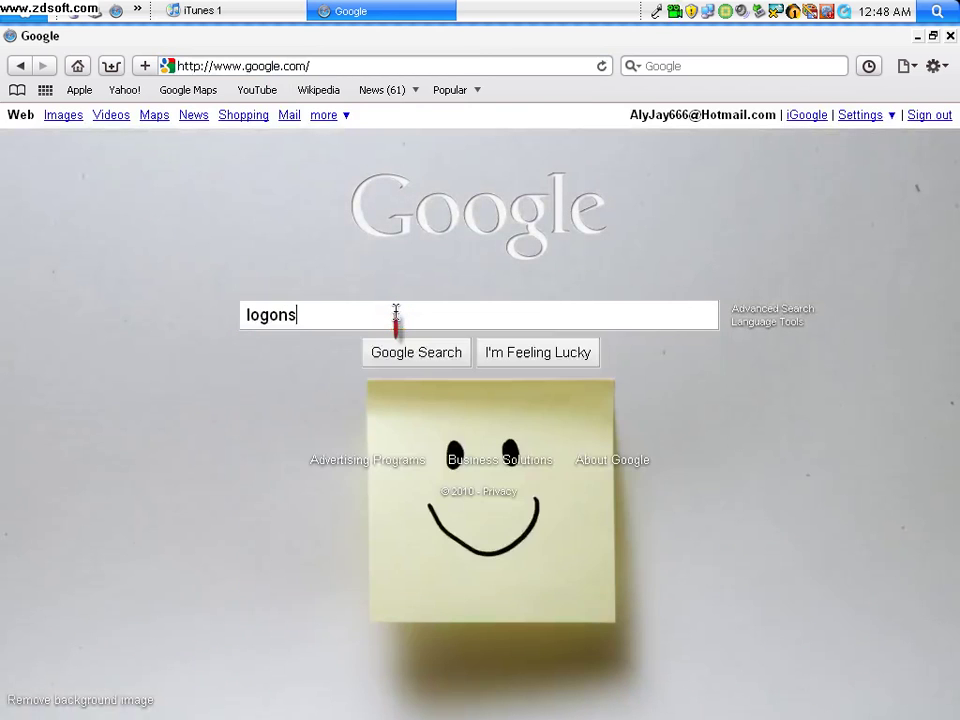
pyautogui.write('tudio')
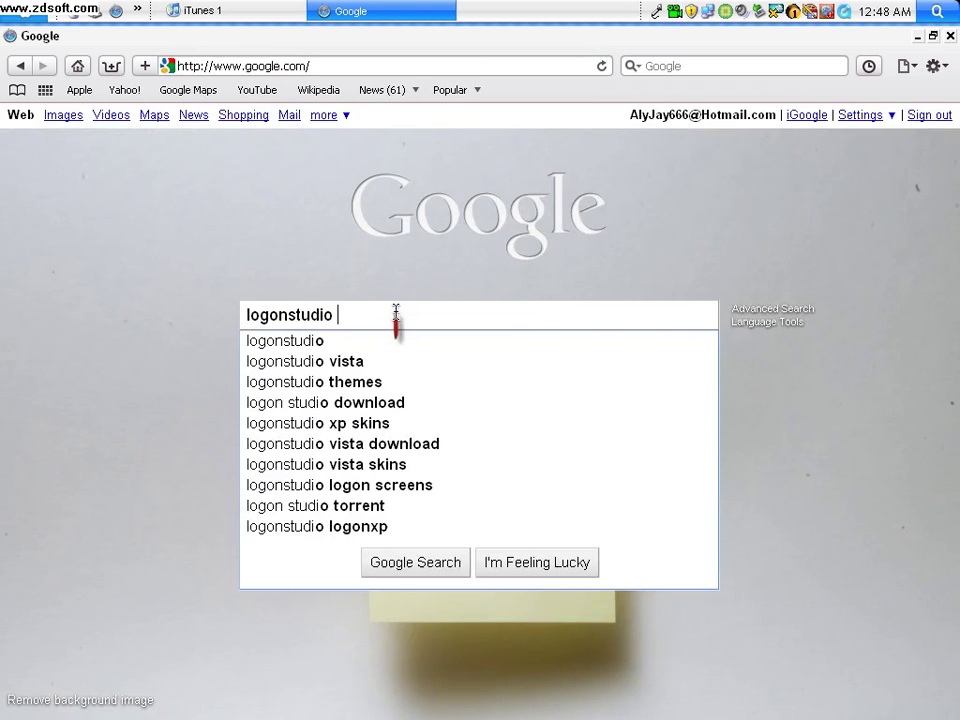
pyautogui.press('Return')
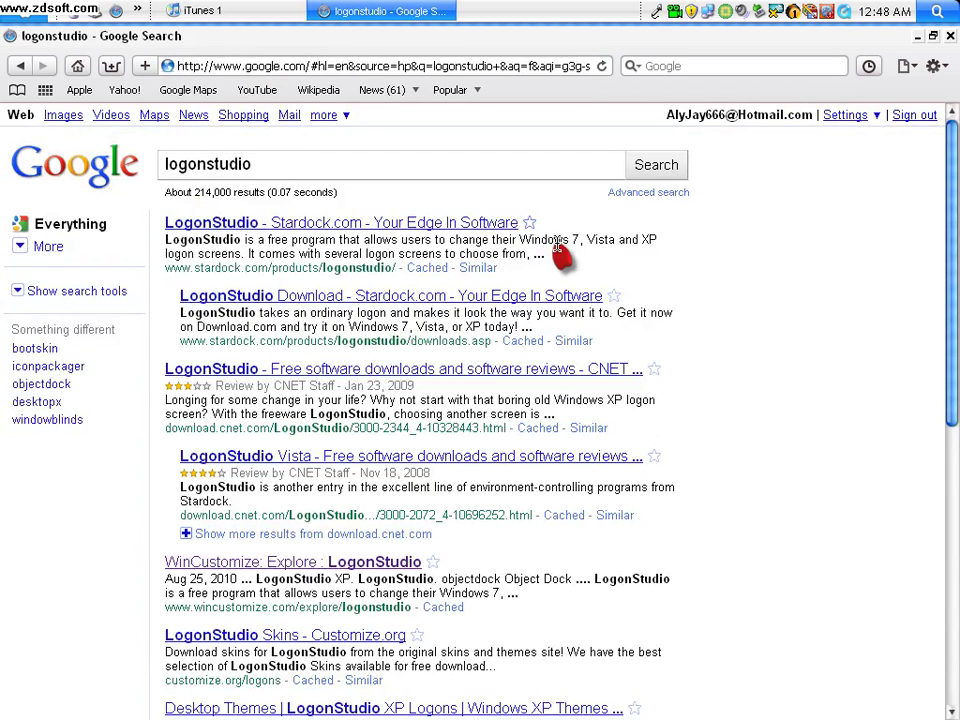
pyautogui.moveTo(566, 221); pyautogui.dragTo(172, 218)
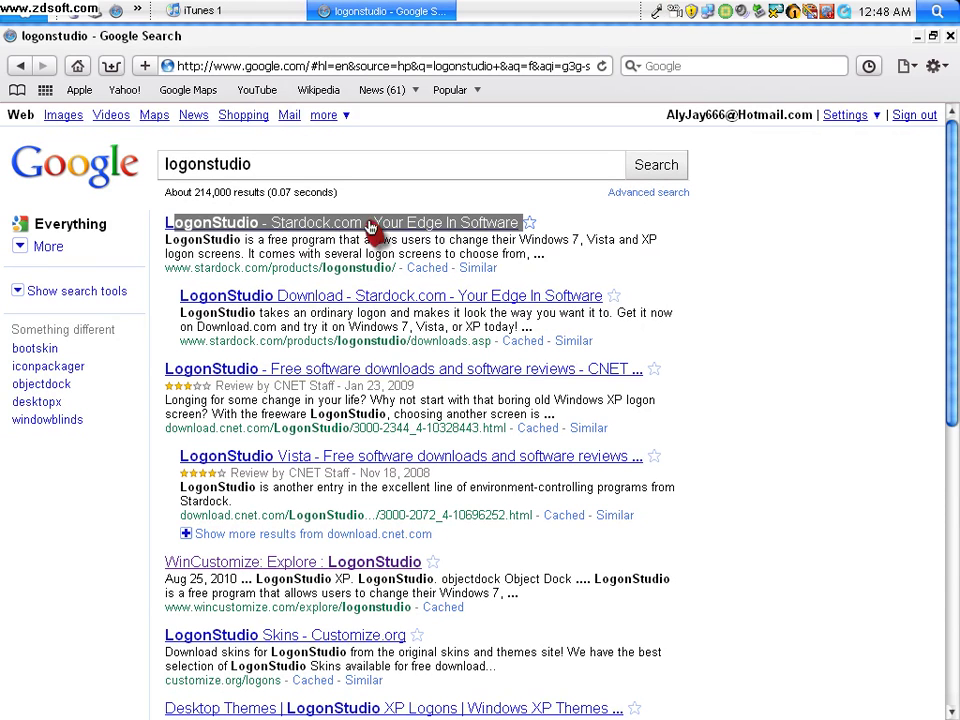
pyautogui.click(466, 228)
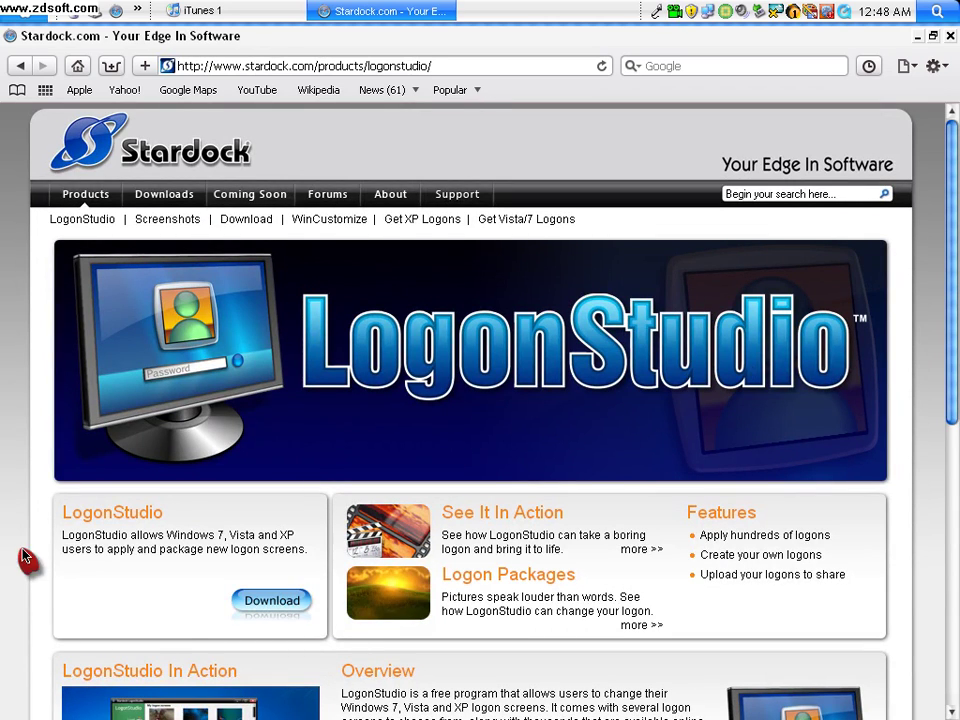
pyautogui.click(310, 600)
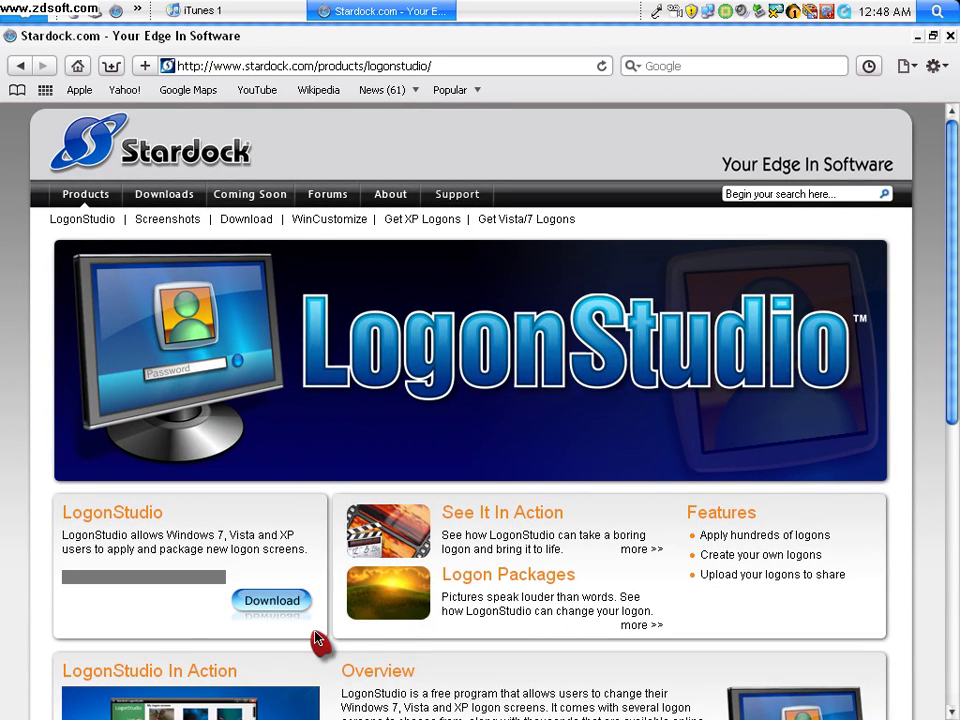
pyautogui.rightClick(370, 11)
pyautogui.click(455, 122)
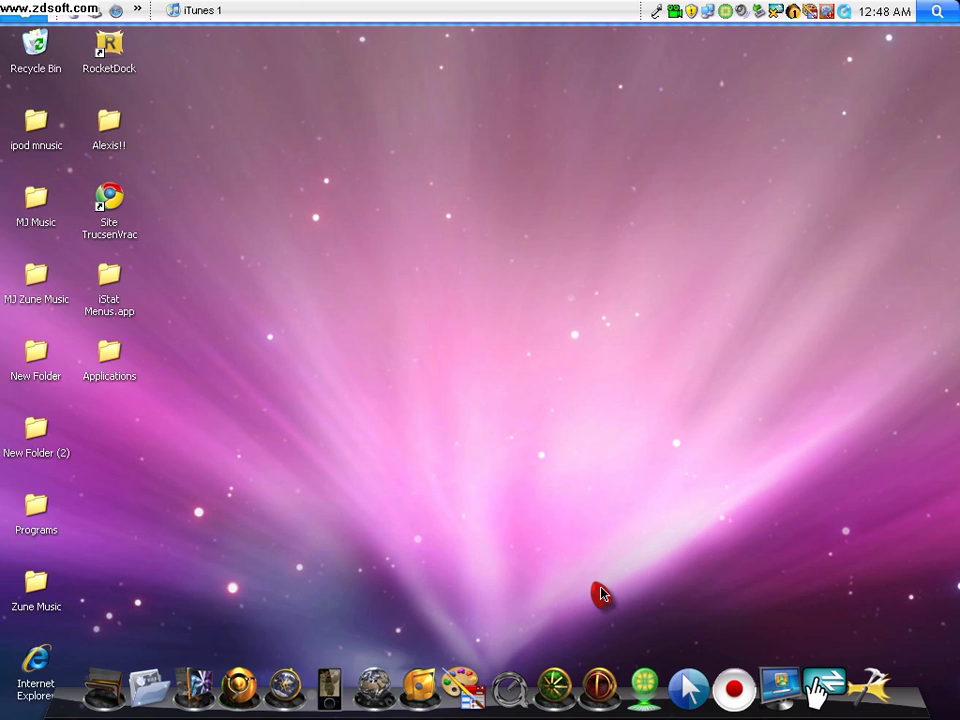
pyautogui.click(774, 653)
pyautogui.click(780, 655)
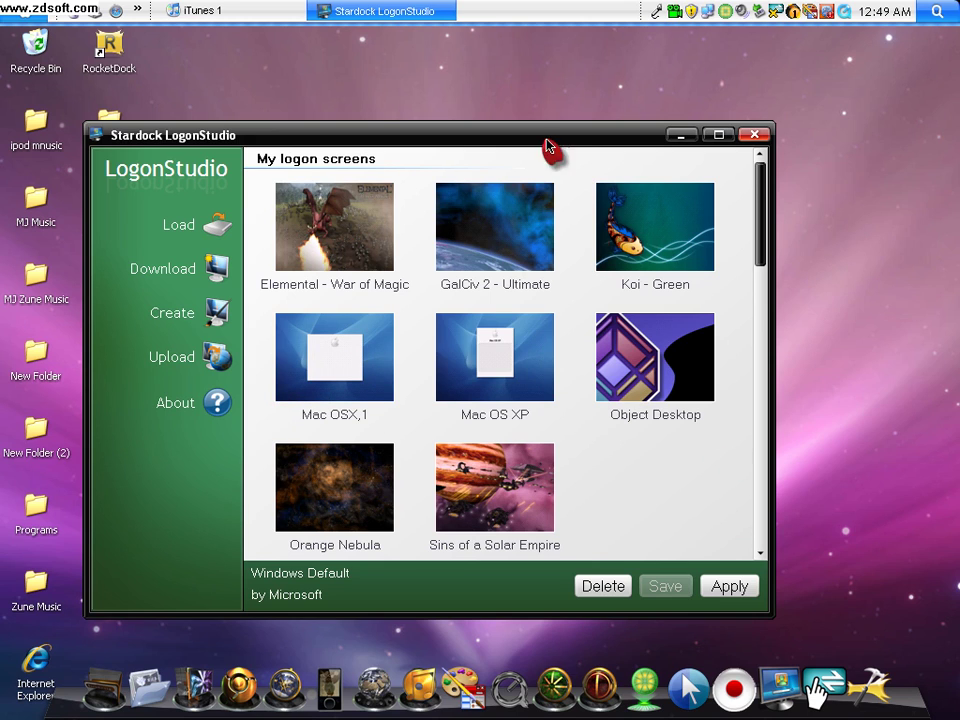
# Step: Delete the Mac OS XP logon screen from the gallery
pyautogui.click(259, 371)
pyautogui.click(520, 385)
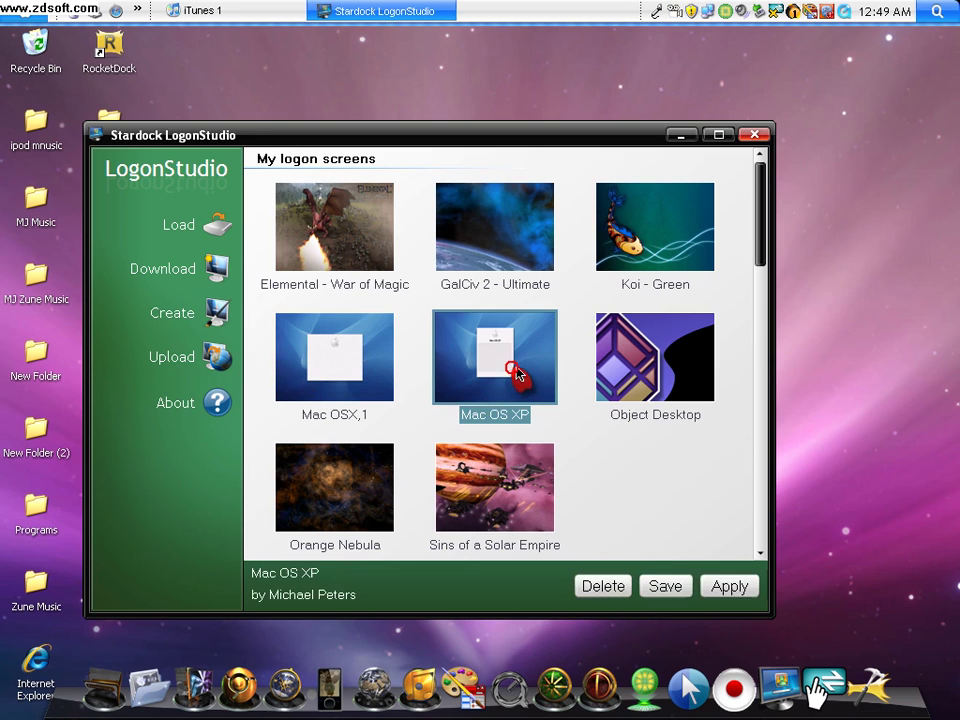
pyautogui.click(620, 590)
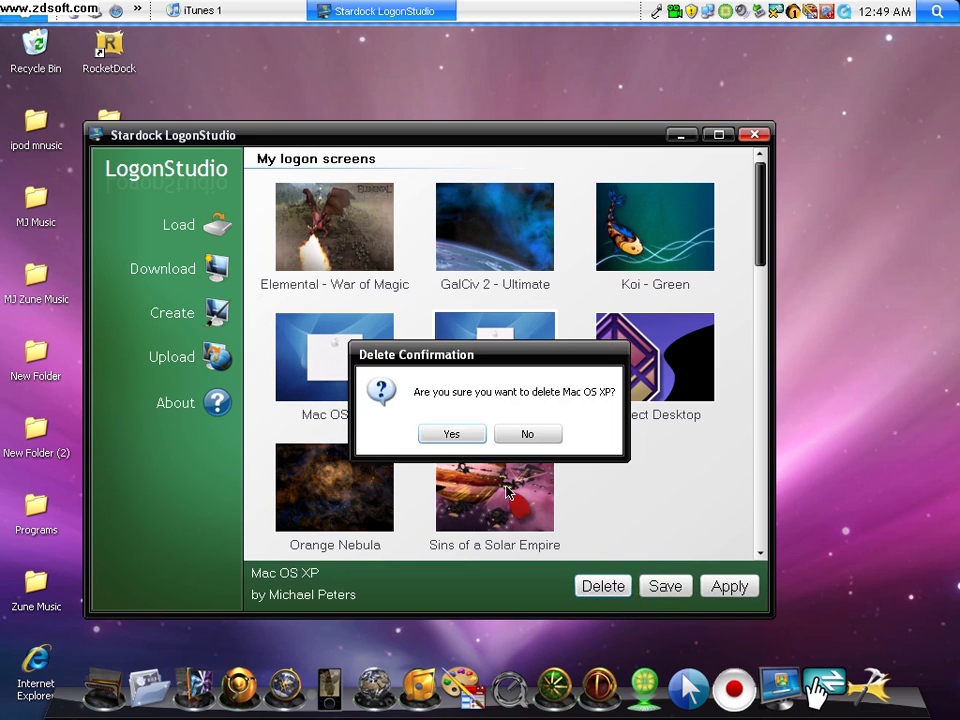
pyautogui.click(455, 434)
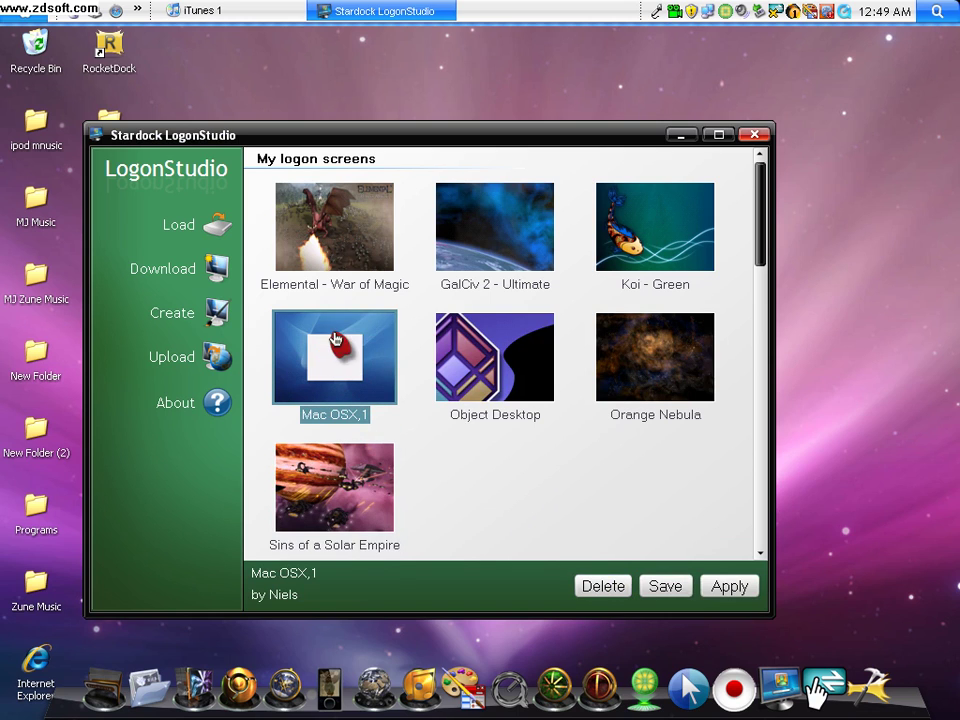
# Step: Select each installed screen in turn, from Elemental - War of Magic to Mac OSX,1
pyautogui.click(313, 227)
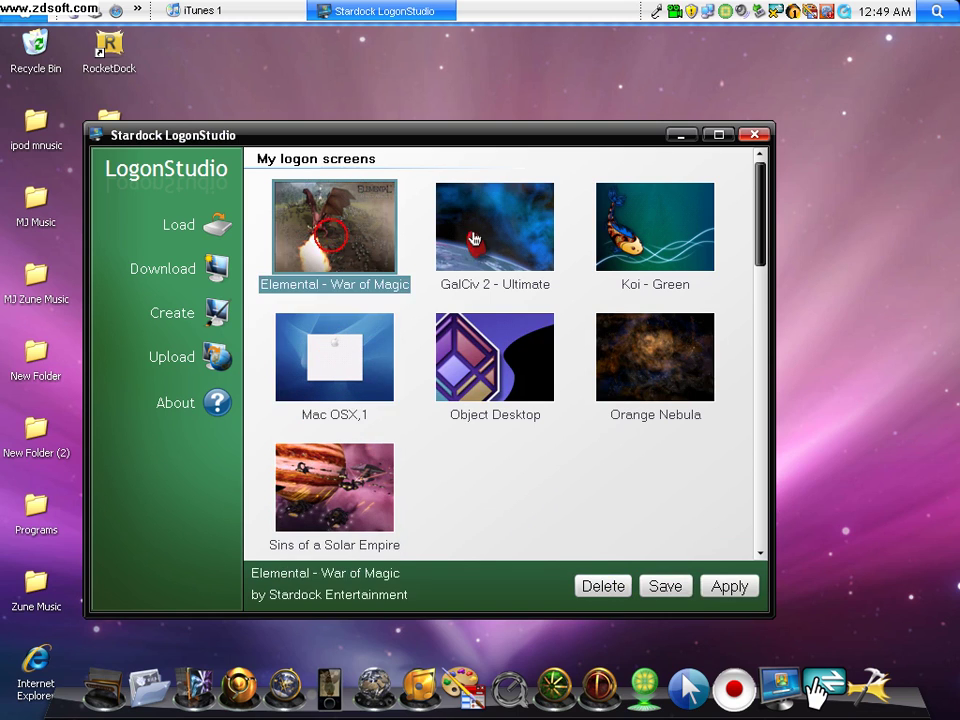
pyautogui.click(494, 231)
pyautogui.click(682, 233)
pyautogui.click(655, 357)
pyautogui.click(520, 358)
pyautogui.click(335, 487)
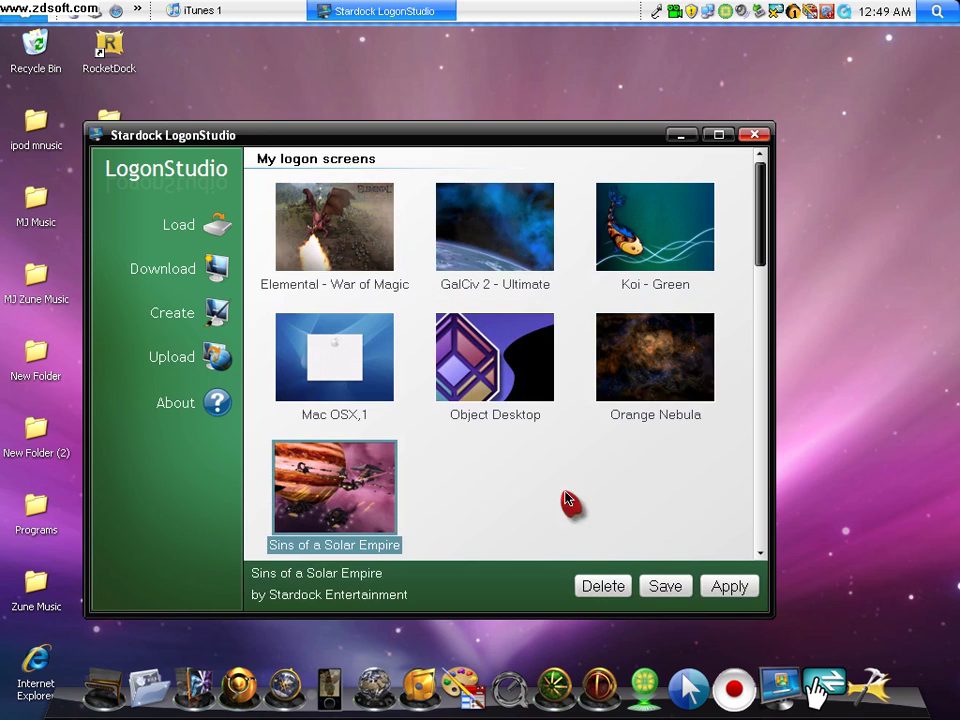
pyautogui.click(285, 325)
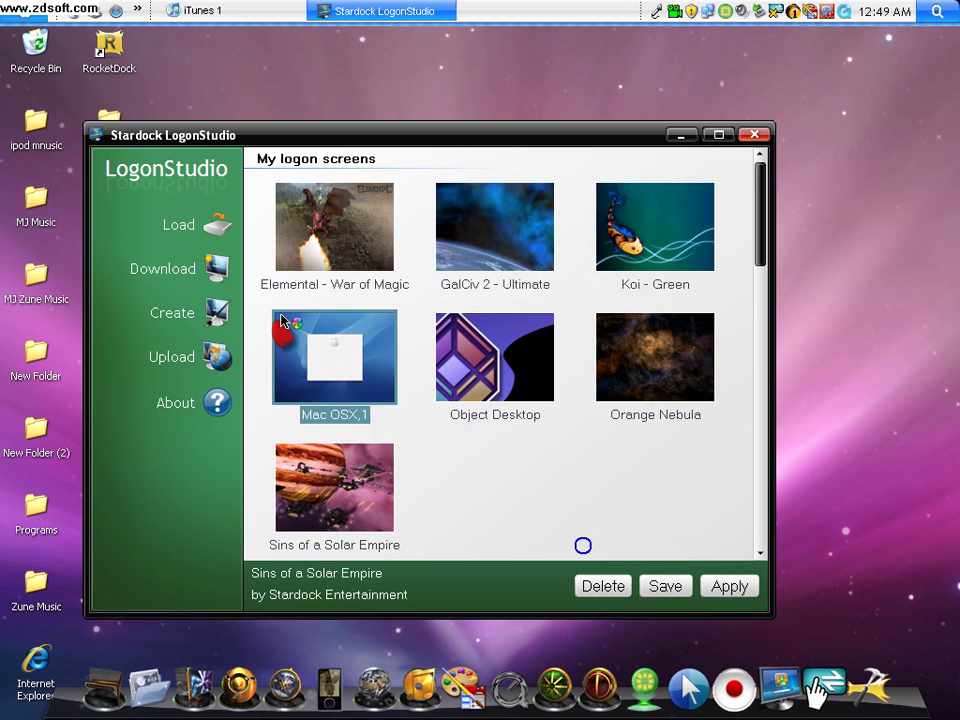
pyautogui.click(651, 512)
# Step: Check the Mac OSX,1 actions menu, then minimize and restore LogonStudio
pyautogui.rightClick(337, 349)
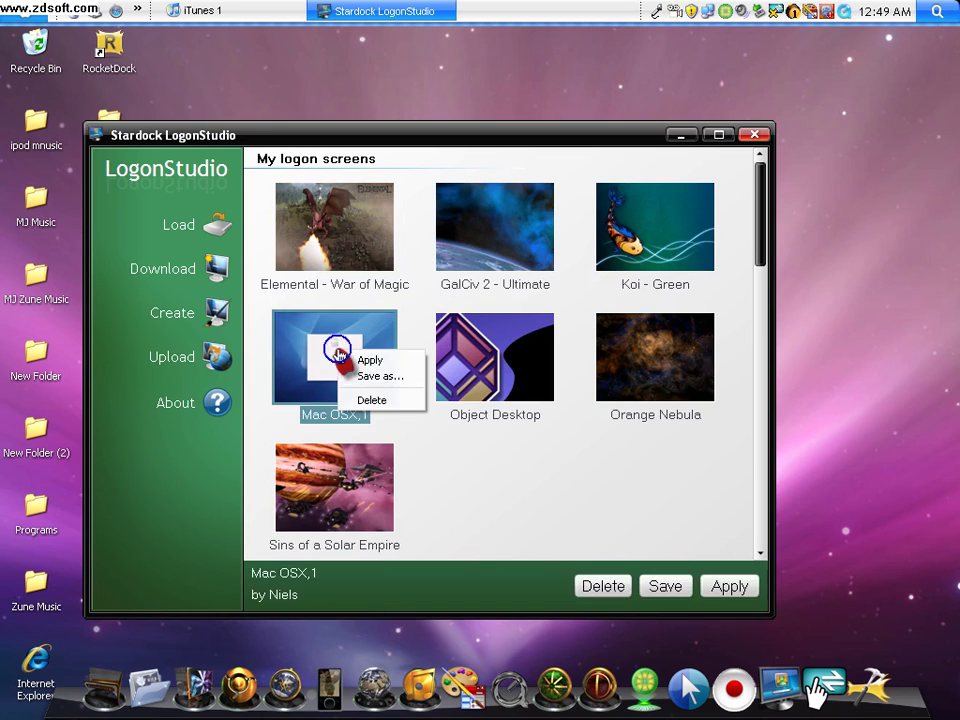
pyautogui.click(485, 506)
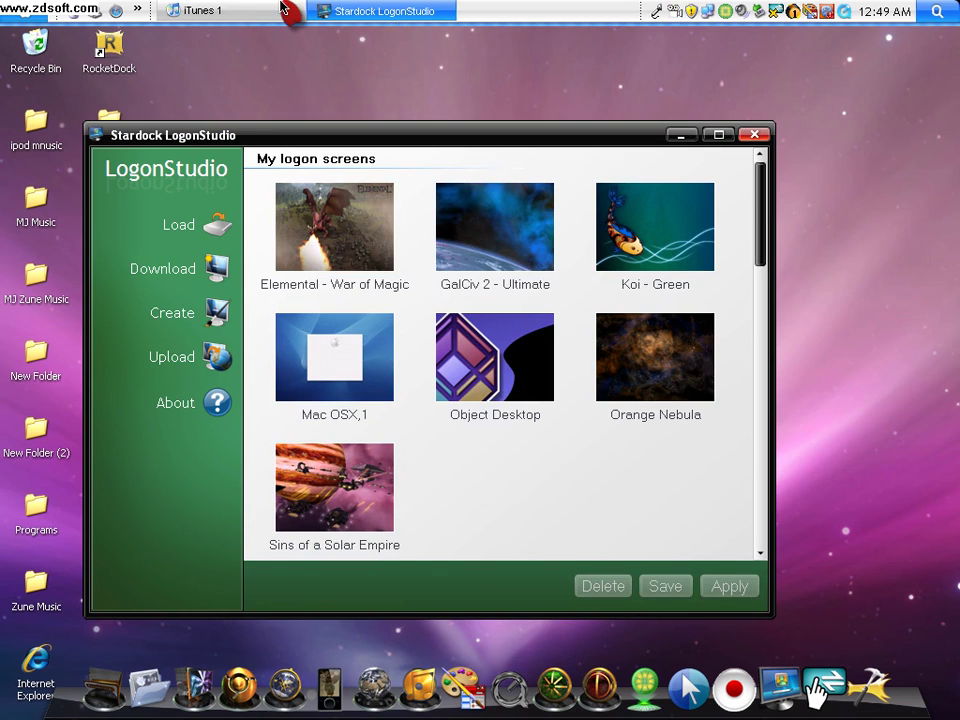
pyautogui.click(390, 12)
pyautogui.click(410, 13)
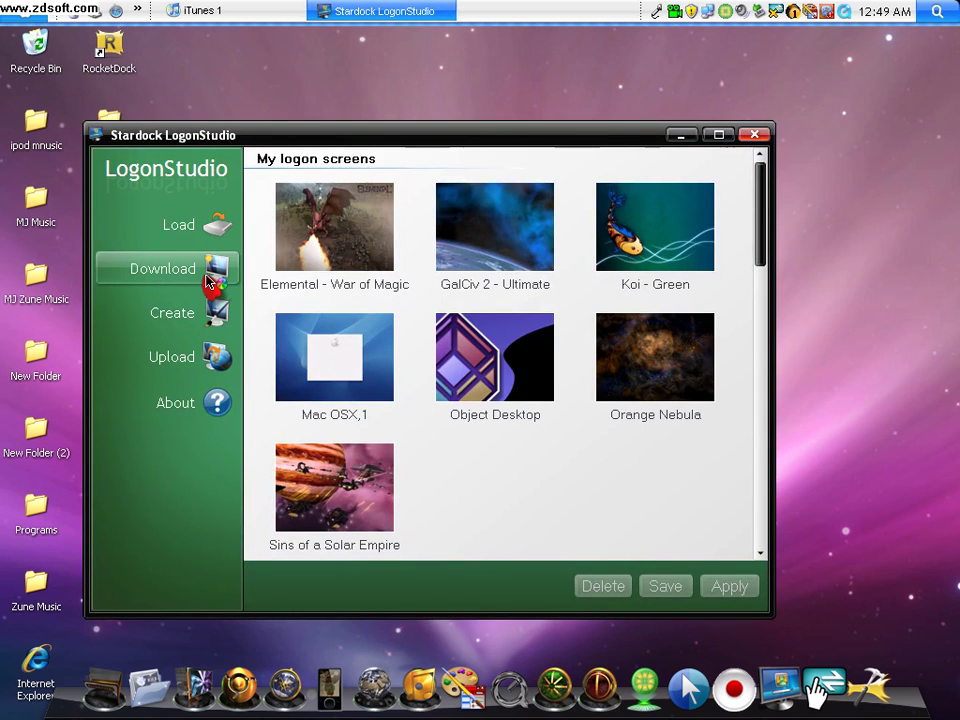
# Step: Choose Download for more logon screens, close the Chrome window, and launch Safari instead
pyautogui.click(208, 272)
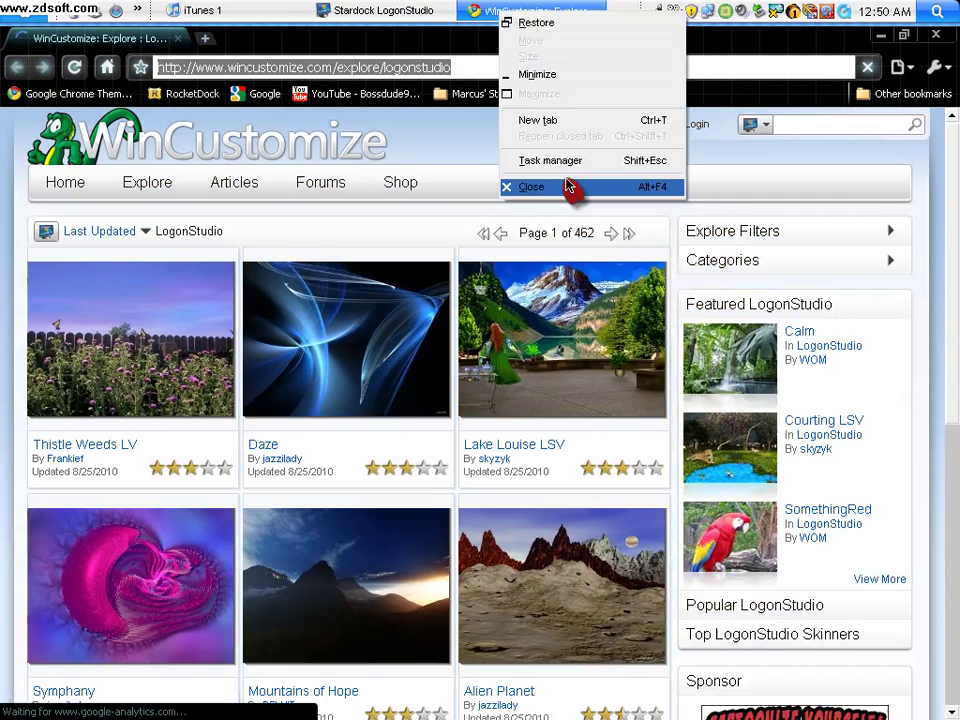
pyautogui.click(567, 186)
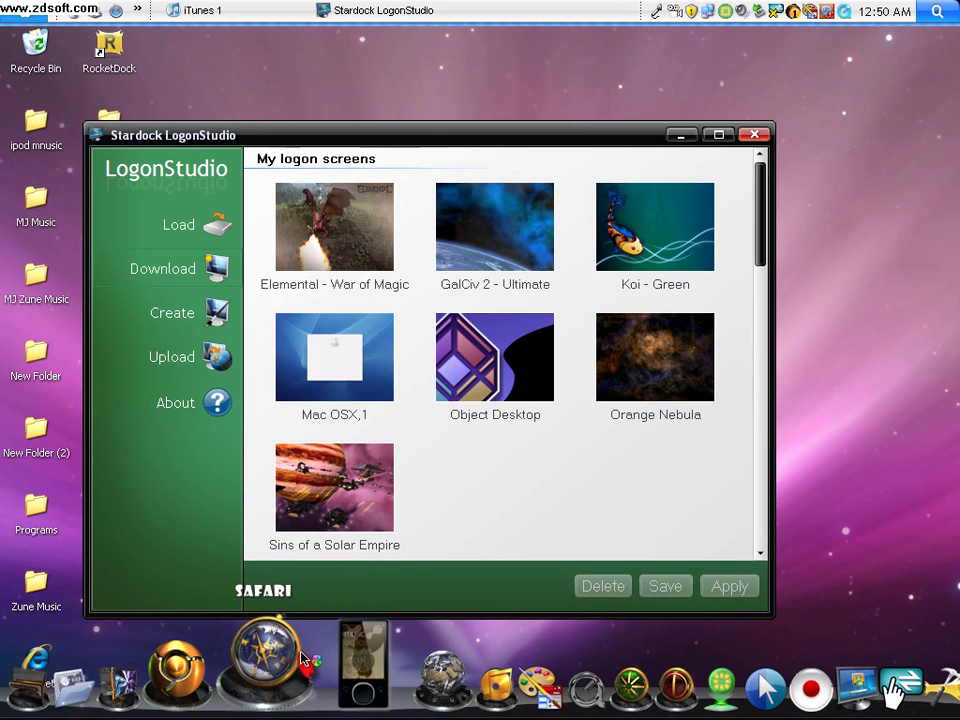
pyautogui.click(292, 662)
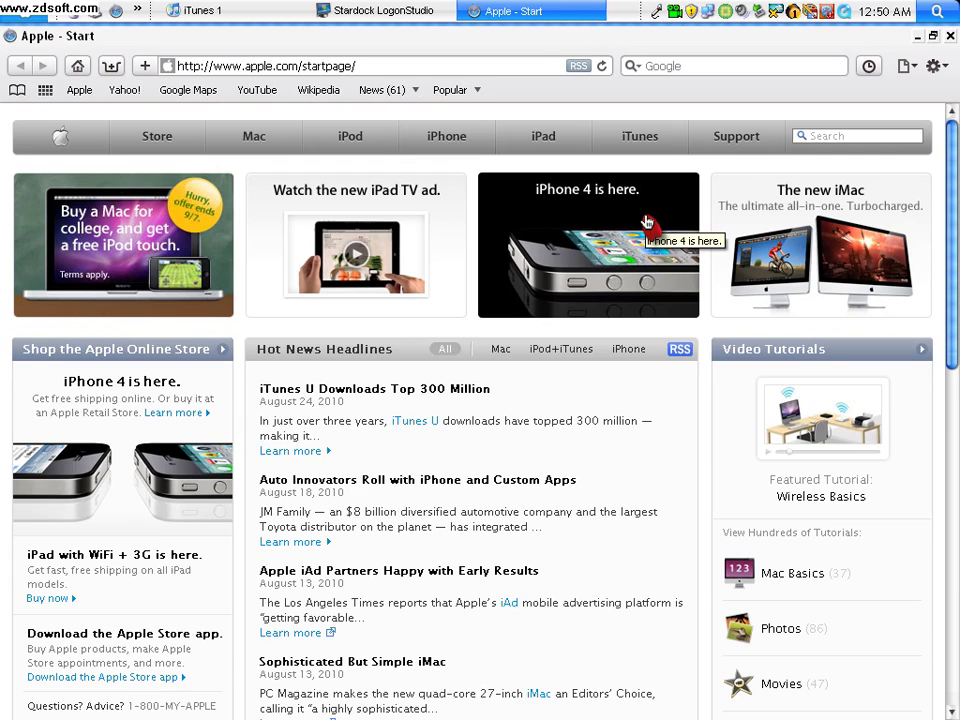
# Step: Paste the WinCustomize LogonStudio address into Safari and load it
pyautogui.click(248, 66)
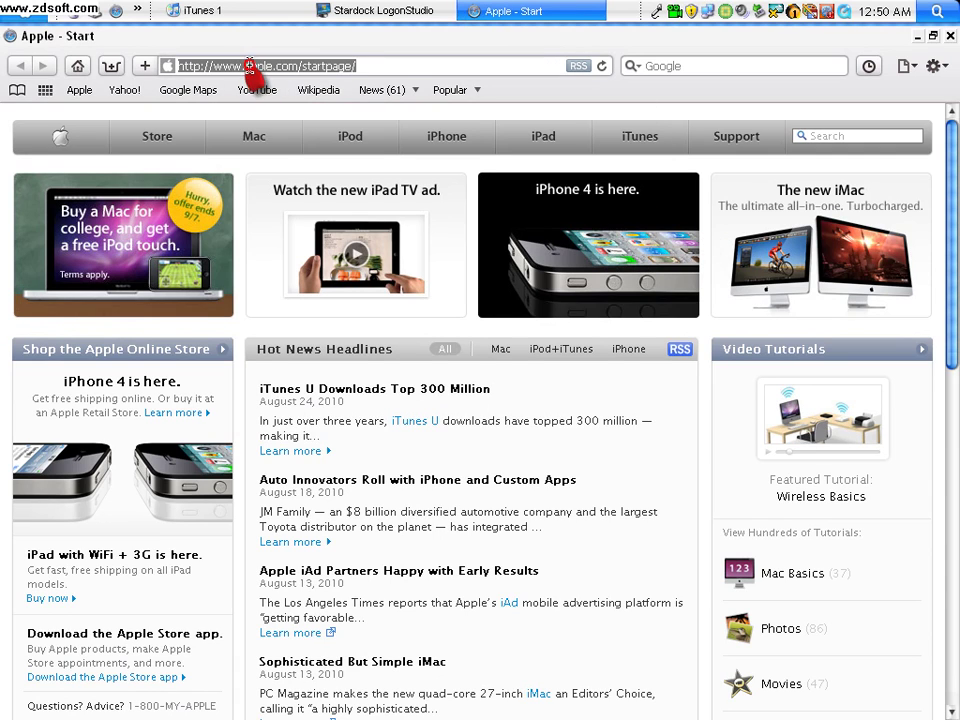
pyautogui.press('BackSpace')
pyautogui.write('http://www.wincustomize.com/explore/logonstudio')
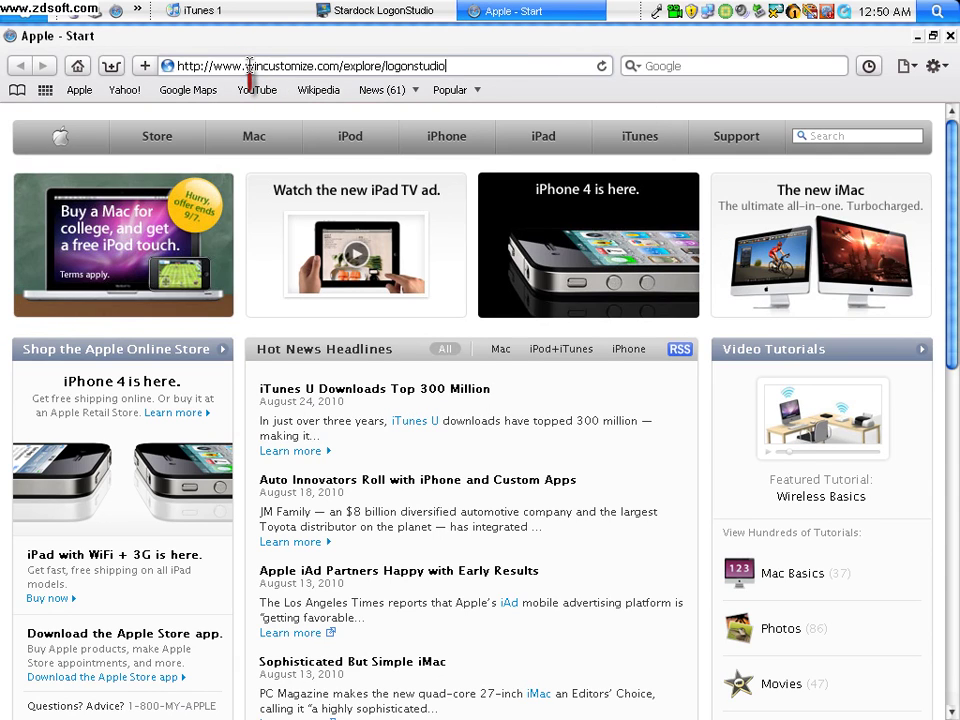
pyautogui.press('Return')
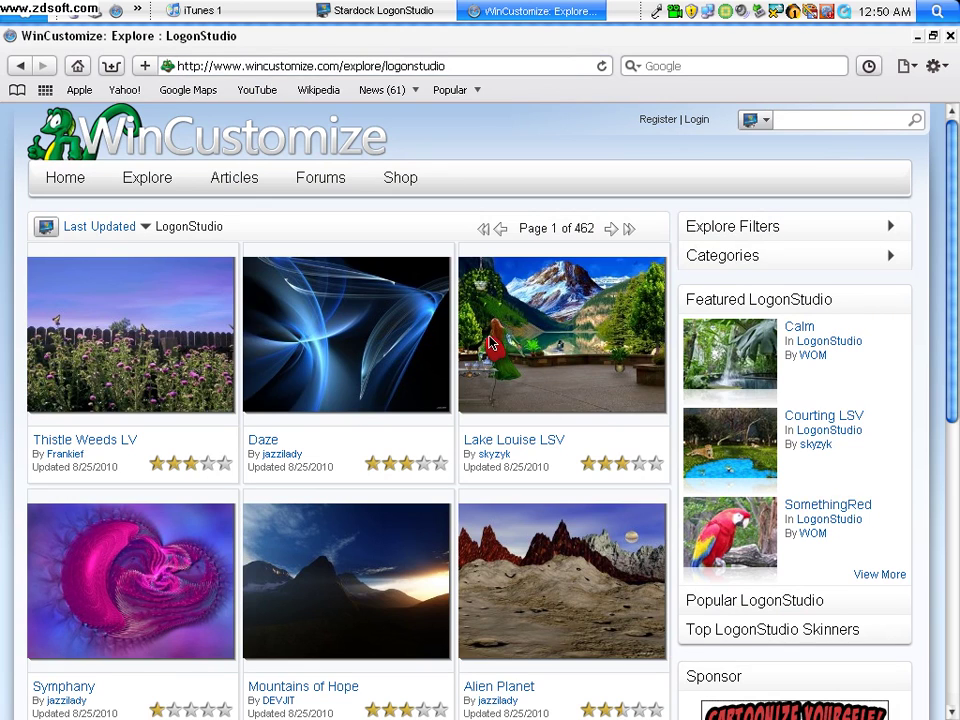
# Step: Search WinCustomize for 'mac osx' and open the Mac OSX logon skin result
pyautogui.click(838, 119)
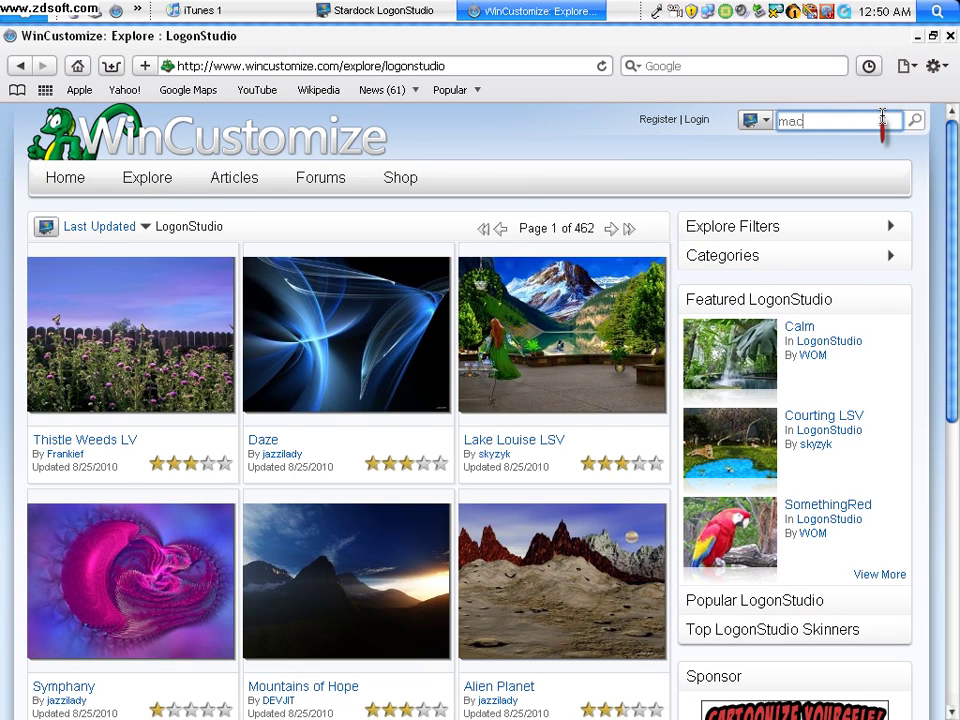
pyautogui.write('mac osx')
pyautogui.press('Return')
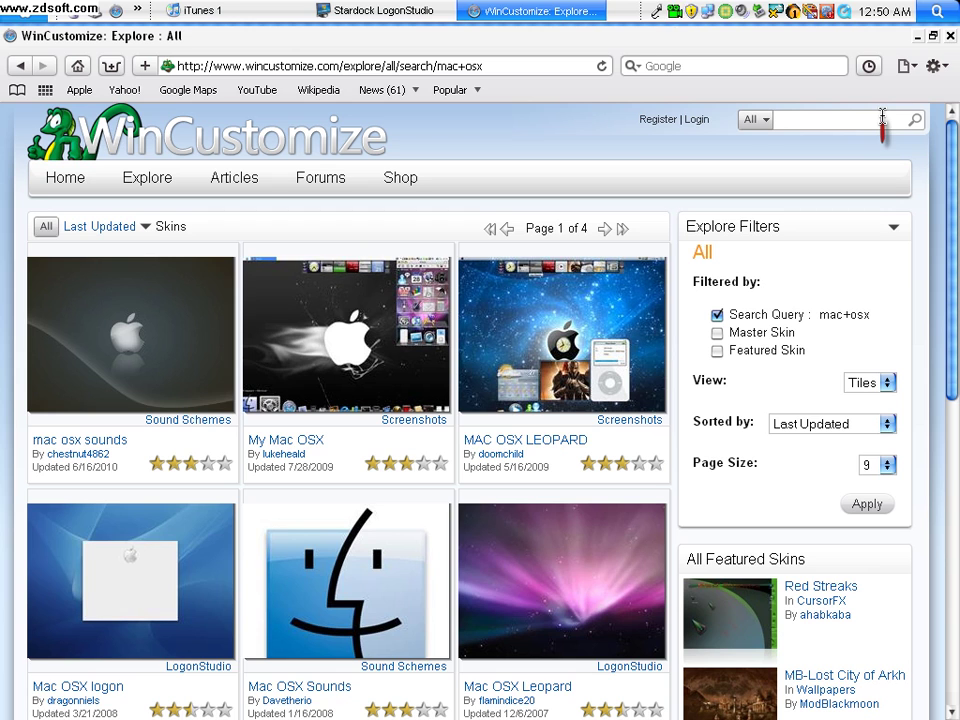
pyautogui.scroll(-3, 955, 230)
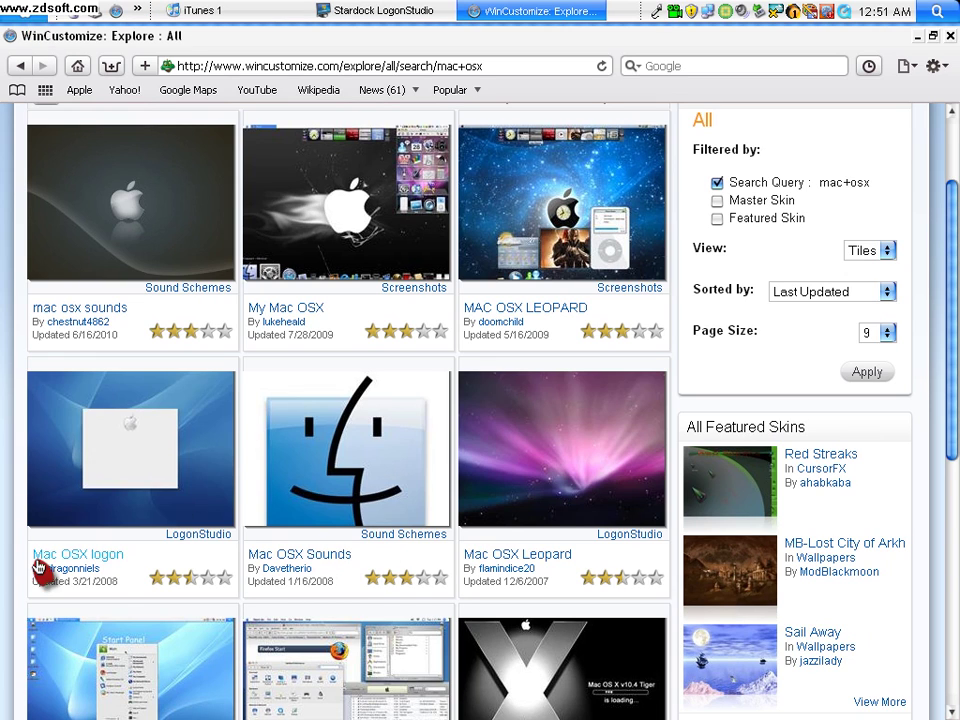
pyautogui.scroll(3, 122, 381)
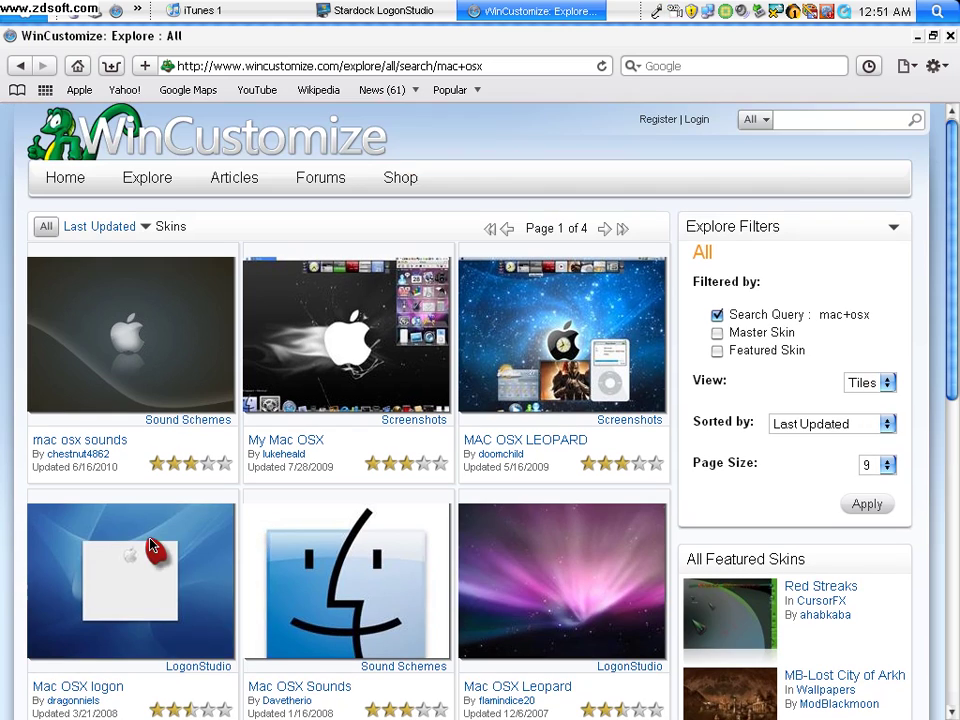
pyautogui.click(787, 119)
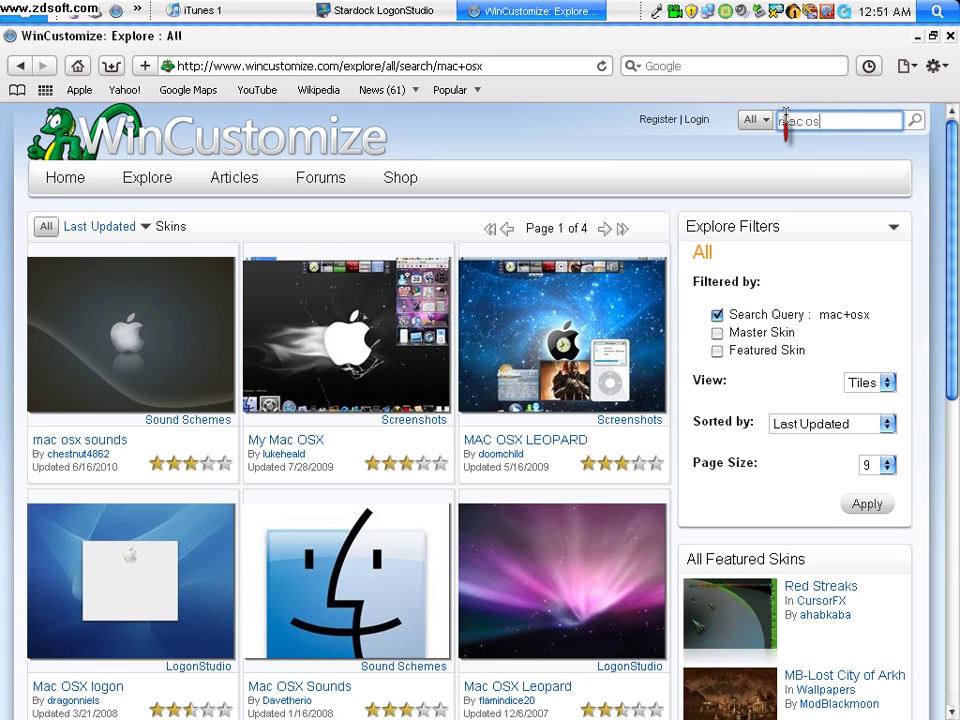
pyautogui.press('Return')
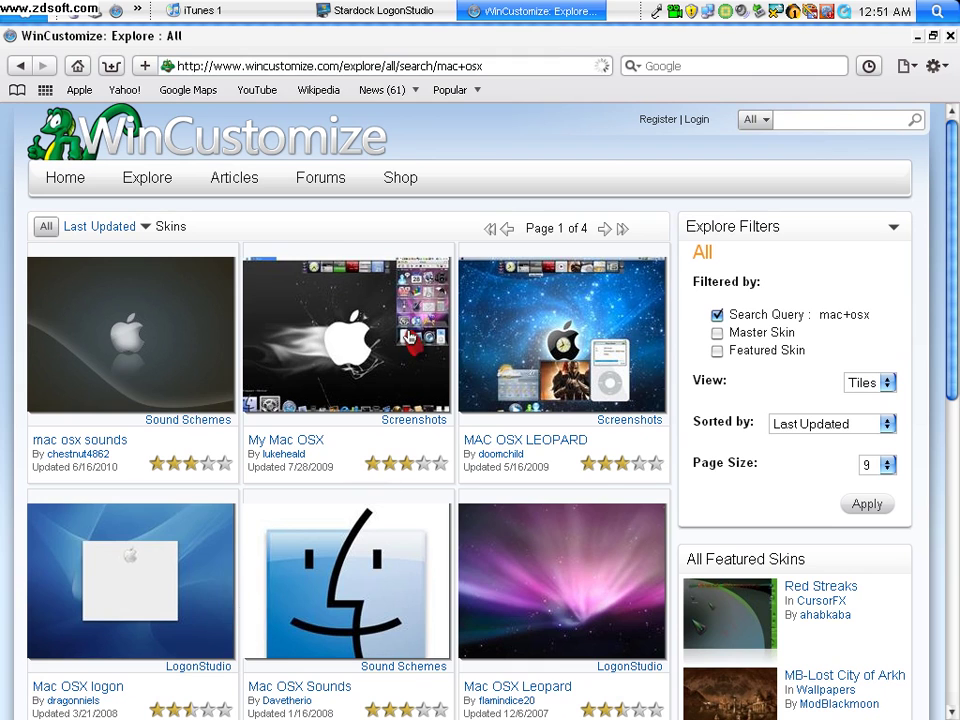
pyautogui.scroll(-1, 714, 315)
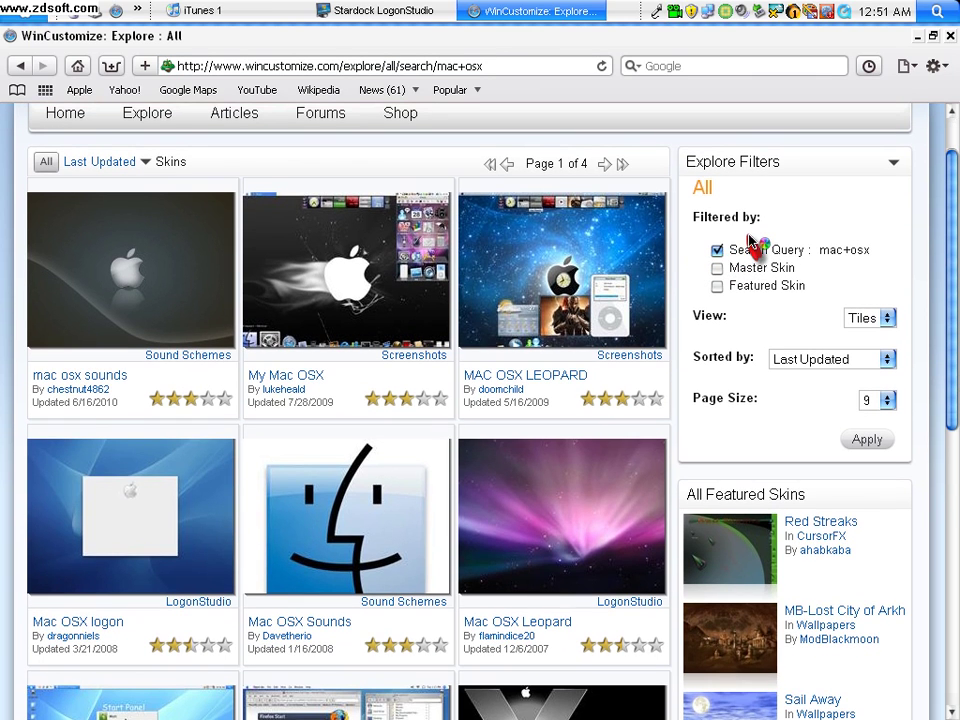
pyautogui.scroll(-1, 410, 432)
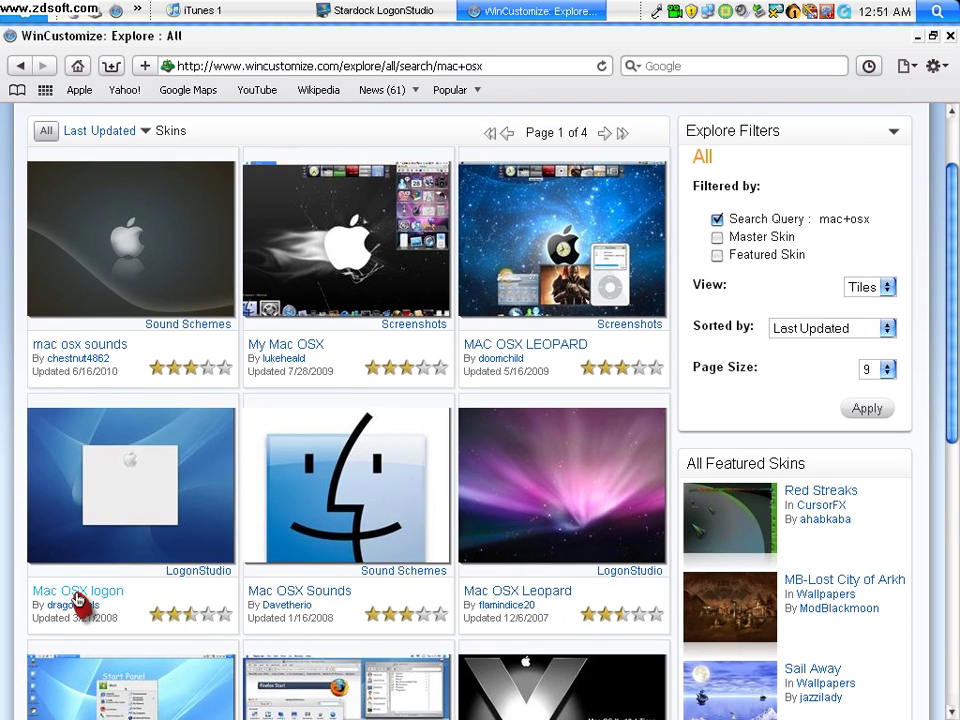
pyautogui.click(105, 603)
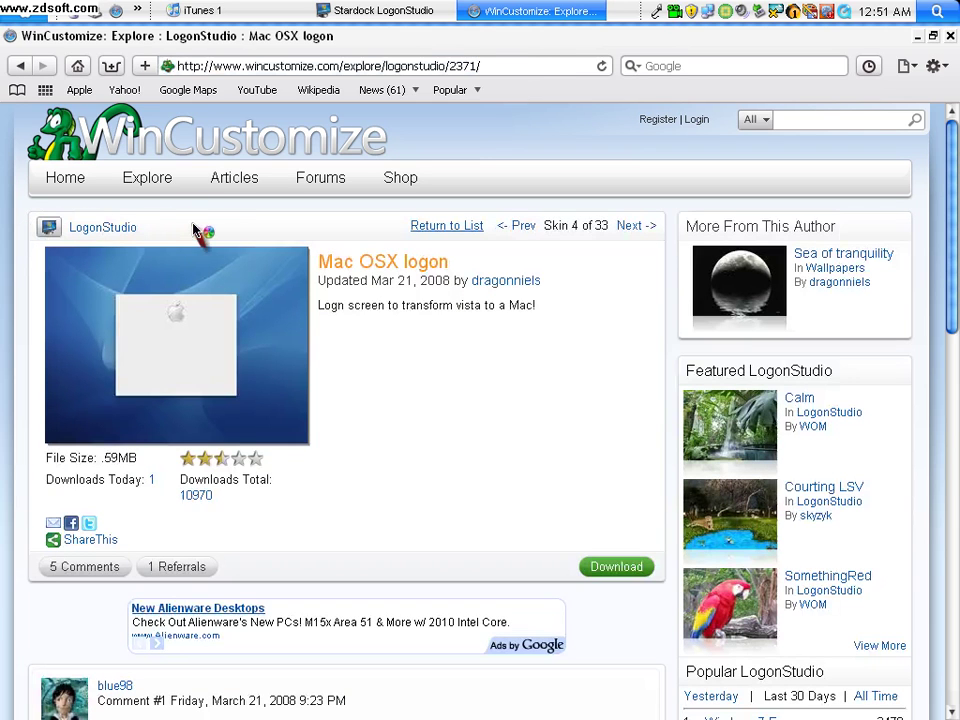
# Step: Download MacOSX.logonvista from the skin page and open it in LogonStudio
pyautogui.moveTo(191, 224); pyautogui.dragTo(58, 214)
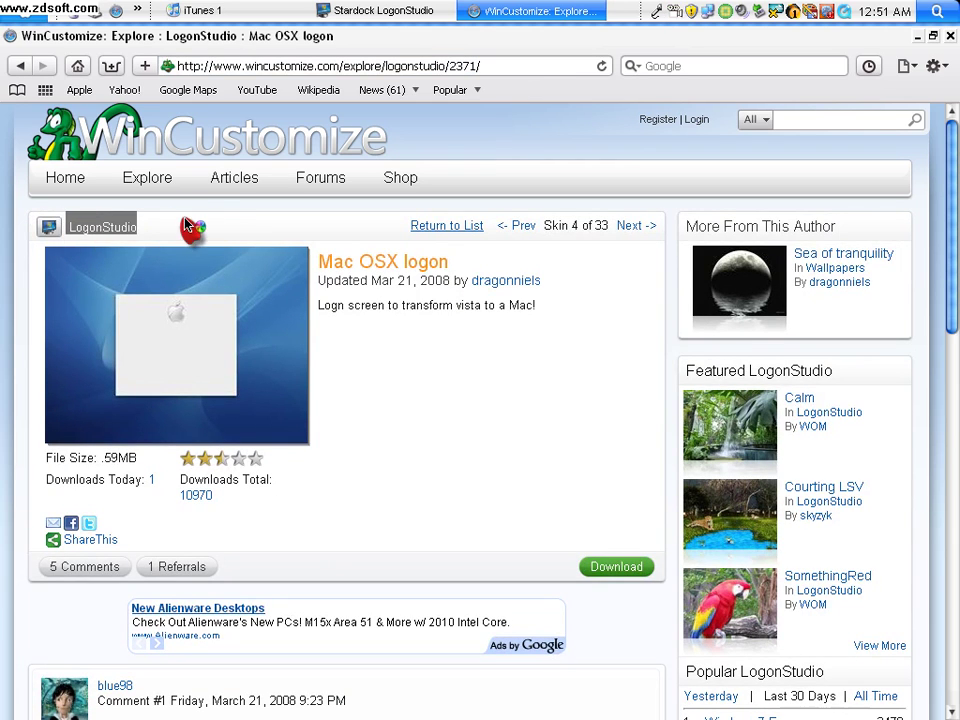
pyautogui.click(184, 218)
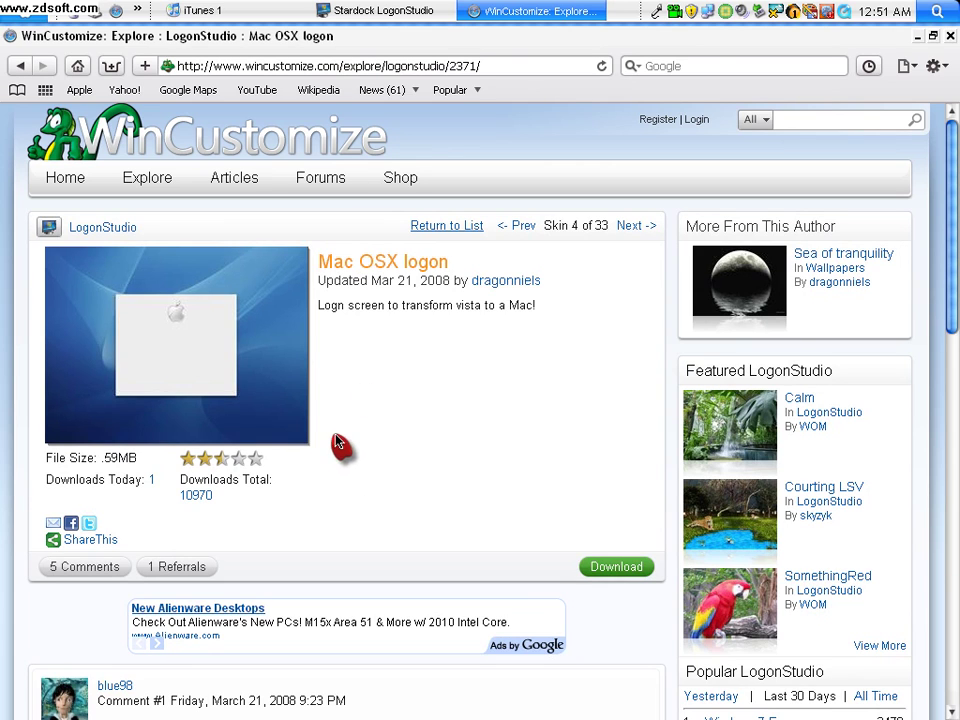
pyautogui.moveTo(686, 700)
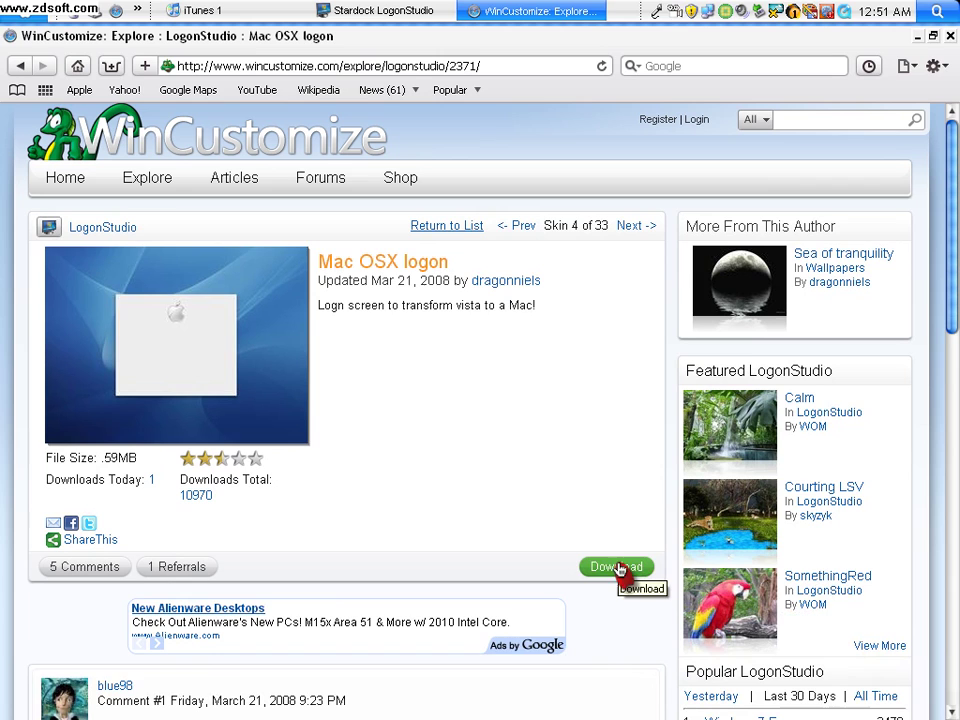
pyautogui.click(617, 568)
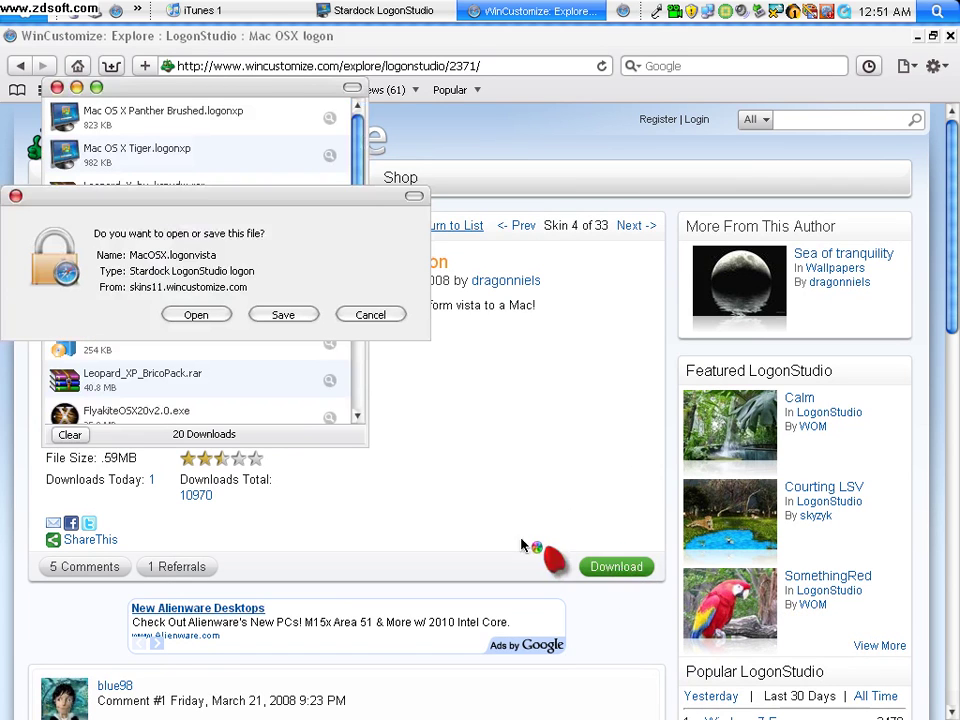
pyautogui.click(200, 314)
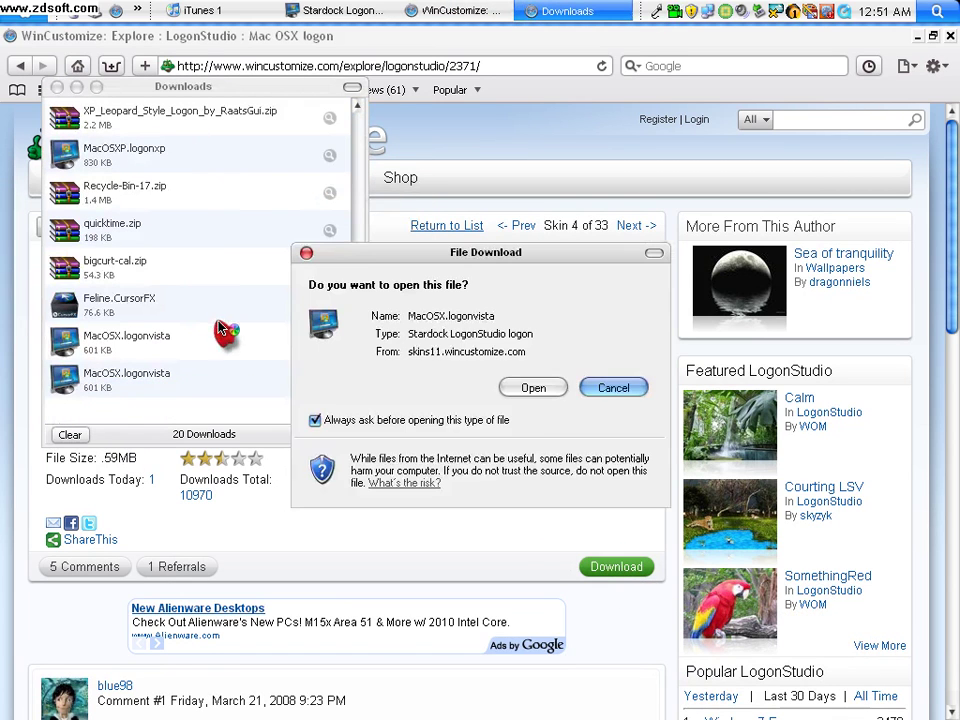
pyautogui.click(550, 388)
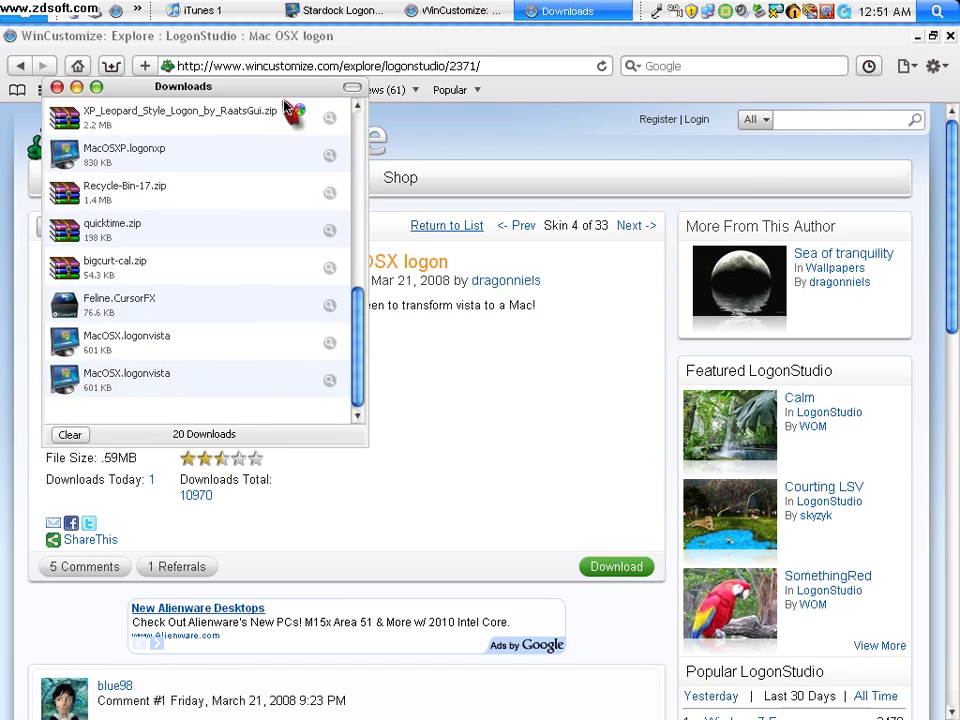
pyautogui.click(57, 87)
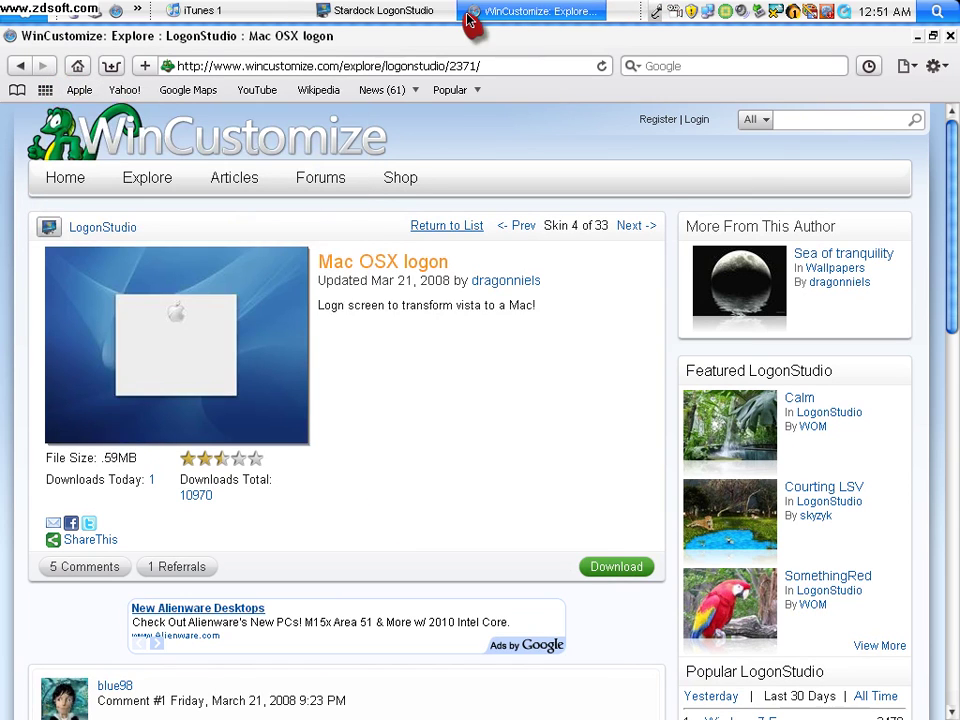
# Step: Bring LogonStudio forward, close the duplicate loading window, and reposition the remaining one
pyautogui.click(400, 14)
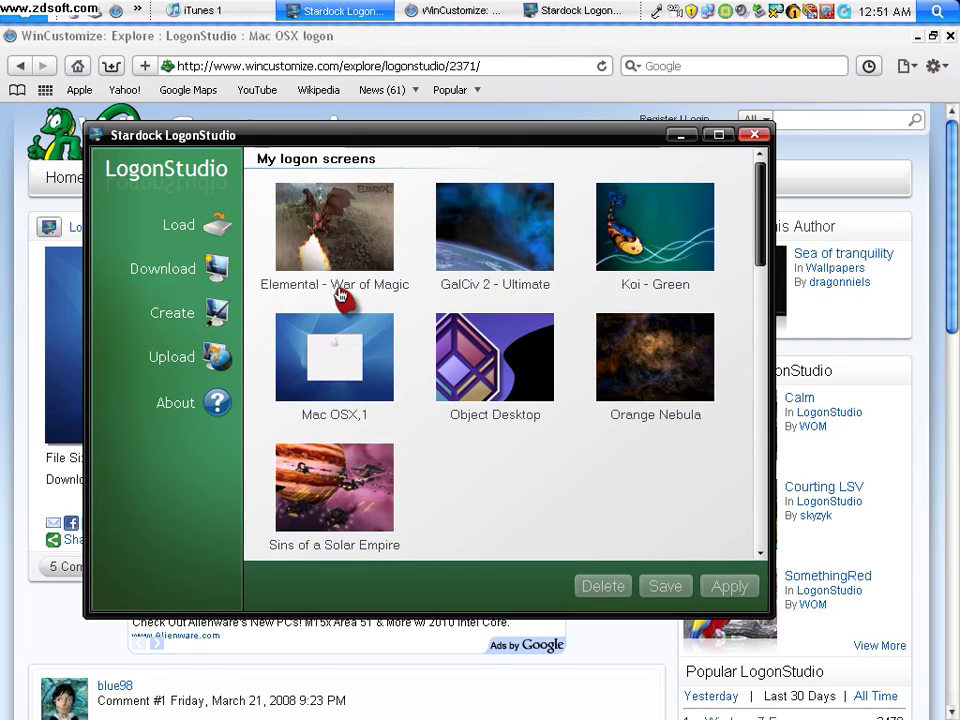
pyautogui.click(600, 11)
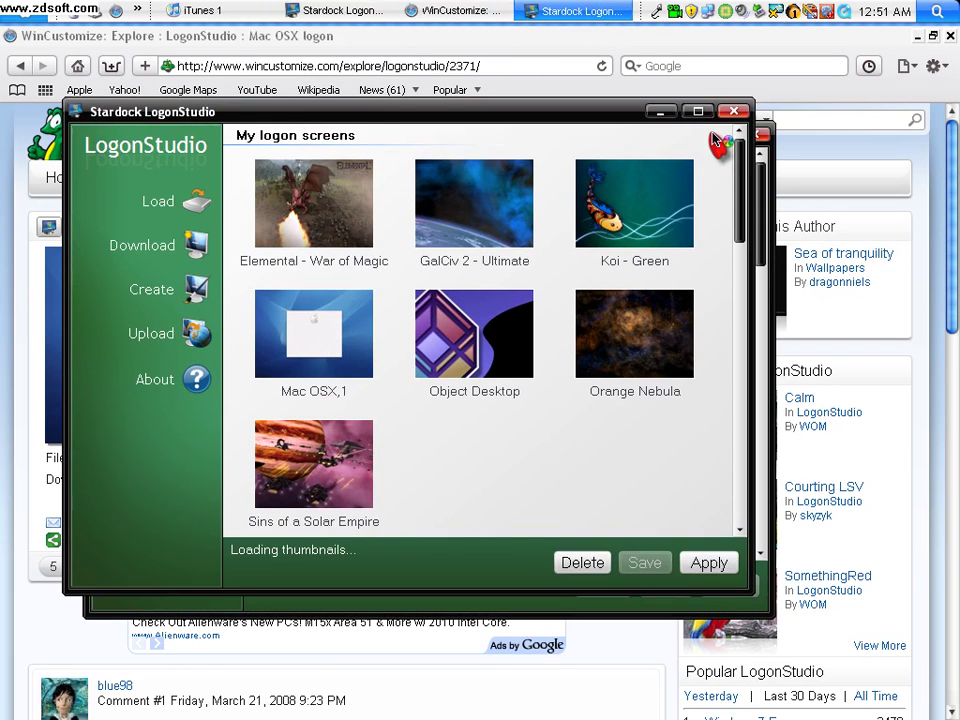
pyautogui.click(734, 111)
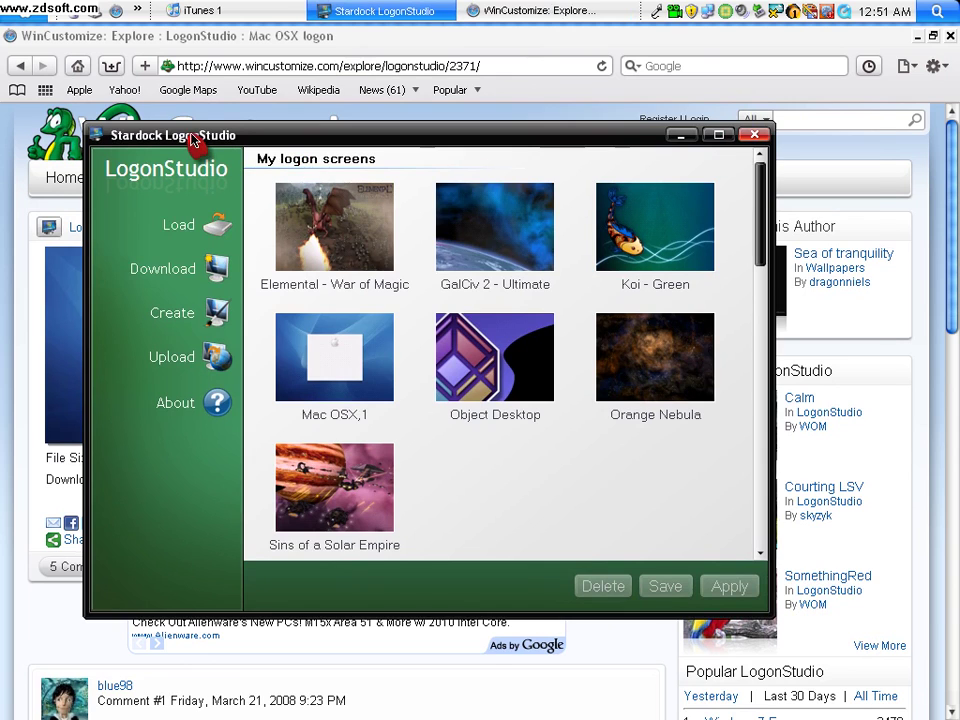
pyautogui.moveTo(193, 140)
pyautogui.mouseDown()
pyautogui.moveTo(412, 140)
pyautogui.moveTo(152, 204)
pyautogui.moveTo(631, 258)
pyautogui.moveTo(366, 172)
pyautogui.moveTo(185, 157)
pyautogui.mouseUp()
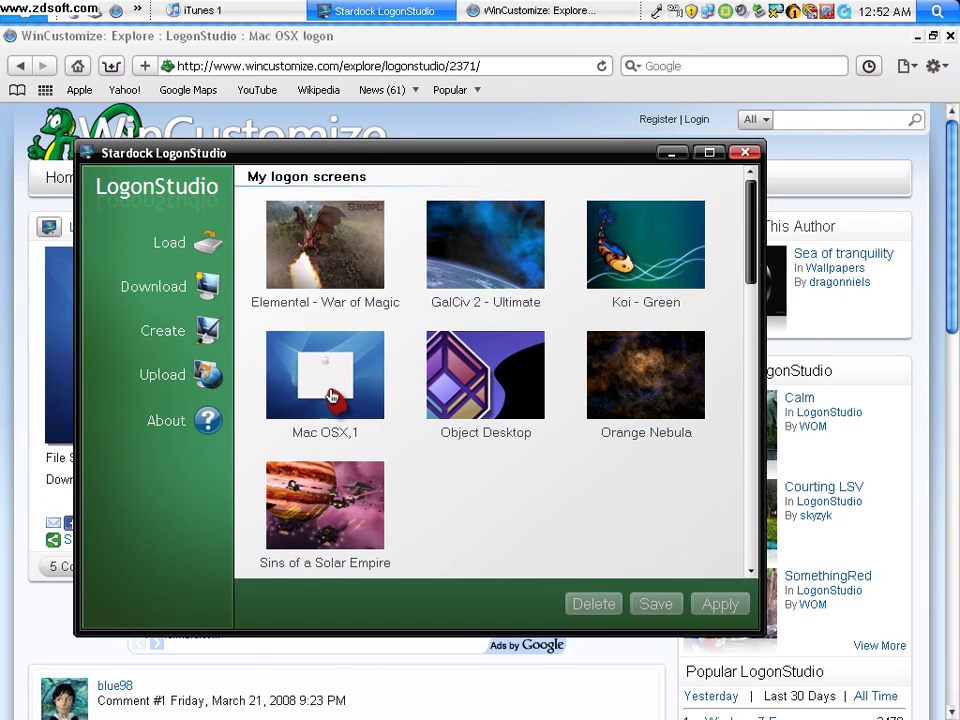
# Step: Select the Mac OSX,1 thumbnail and apply it as the Windows logon screen
pyautogui.click(315, 428)
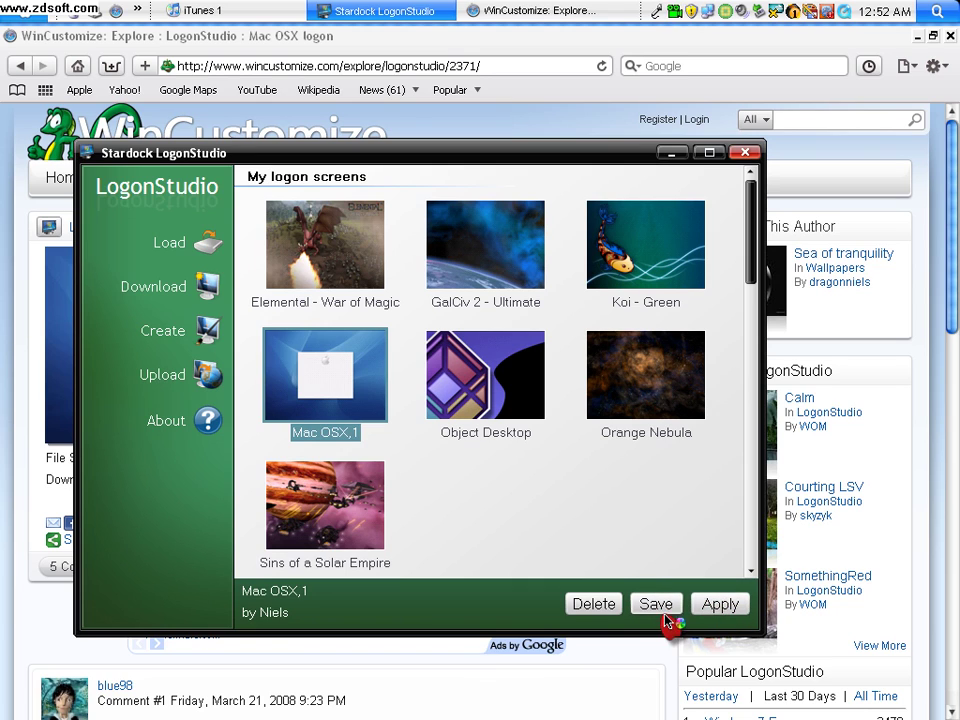
pyautogui.click(716, 606)
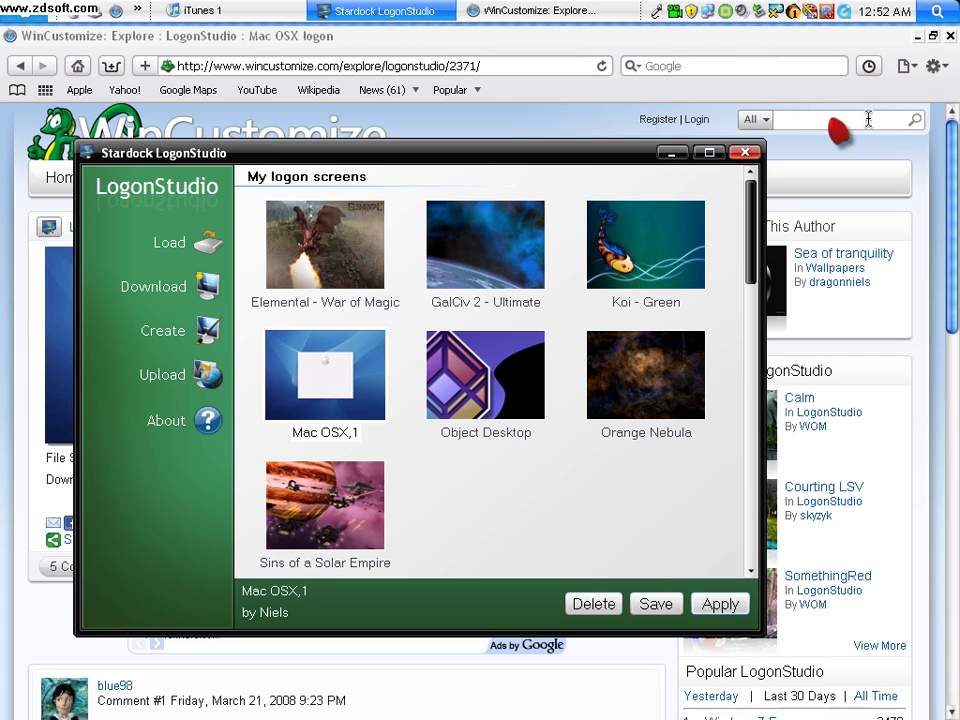
pyautogui.click(297, 333)
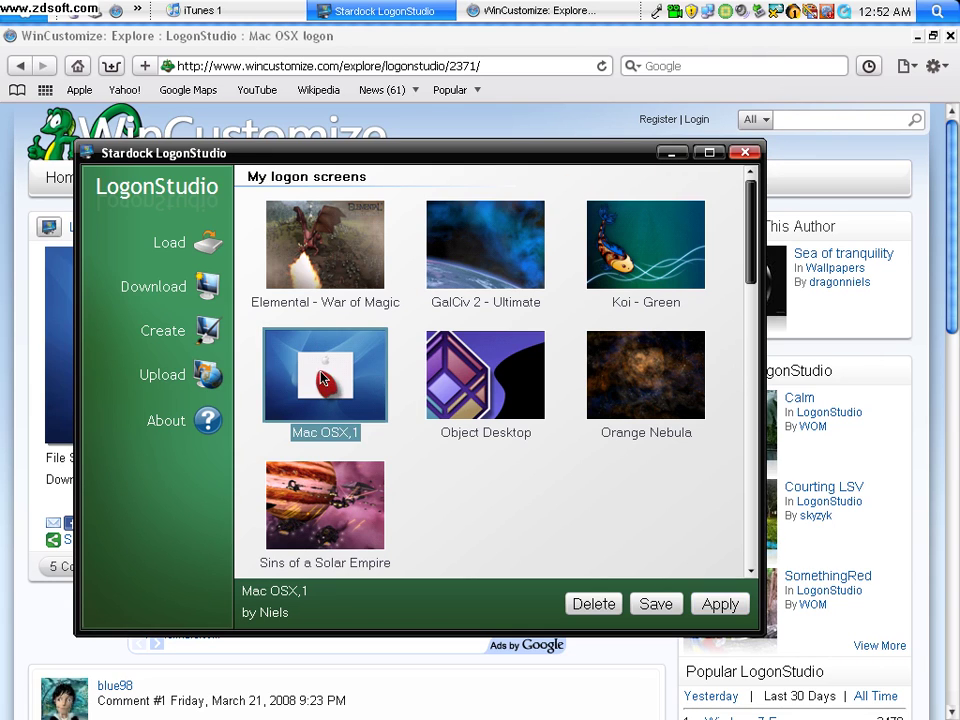
pyautogui.click(484, 495)
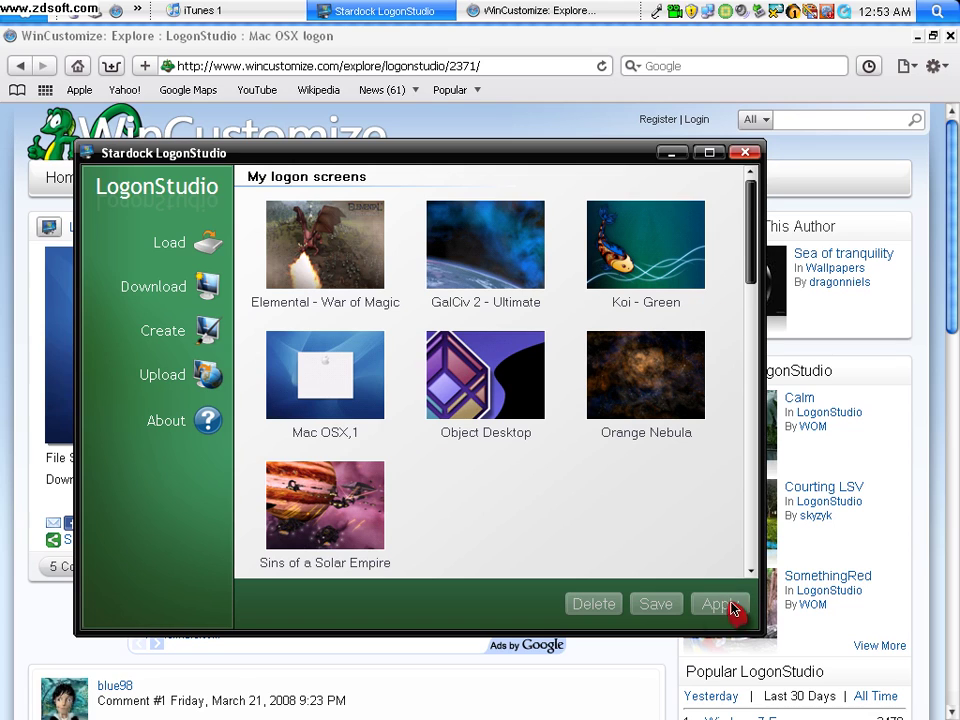
pyautogui.click(340, 420)
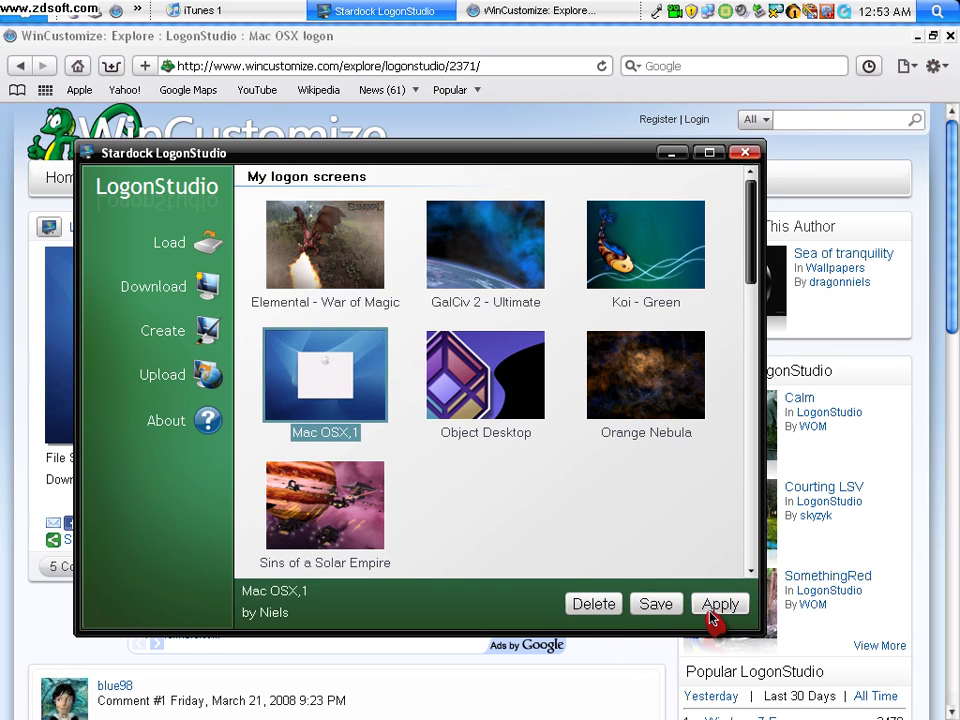
# Step: Close LogonStudio and the WinCustomize browser window
pyautogui.click(745, 152)
pyautogui.click(385, 12)
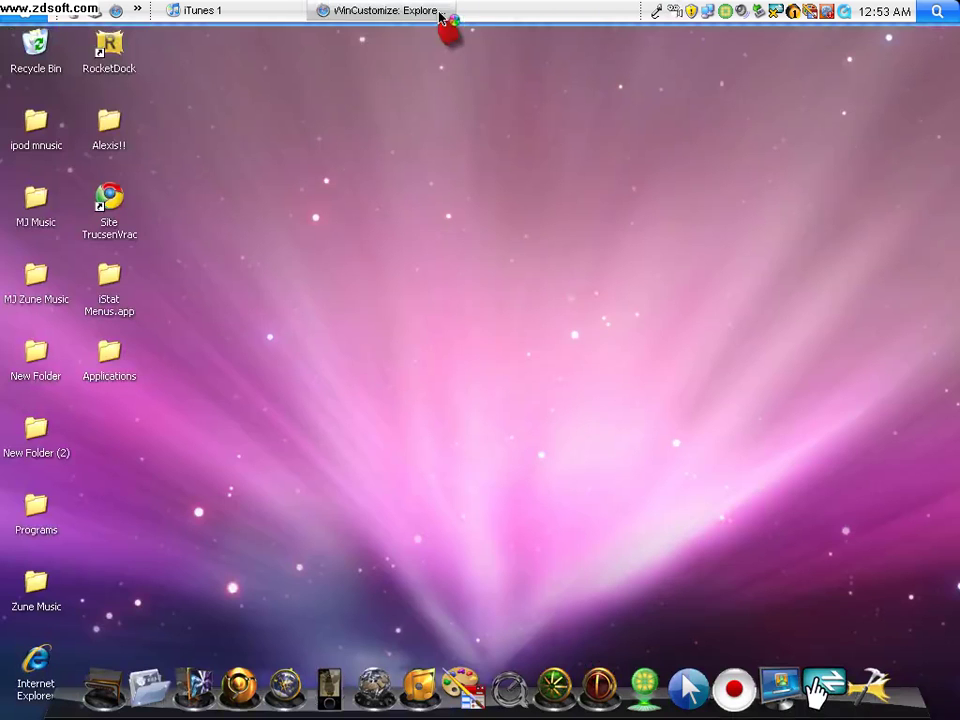
pyautogui.rightClick(386, 12)
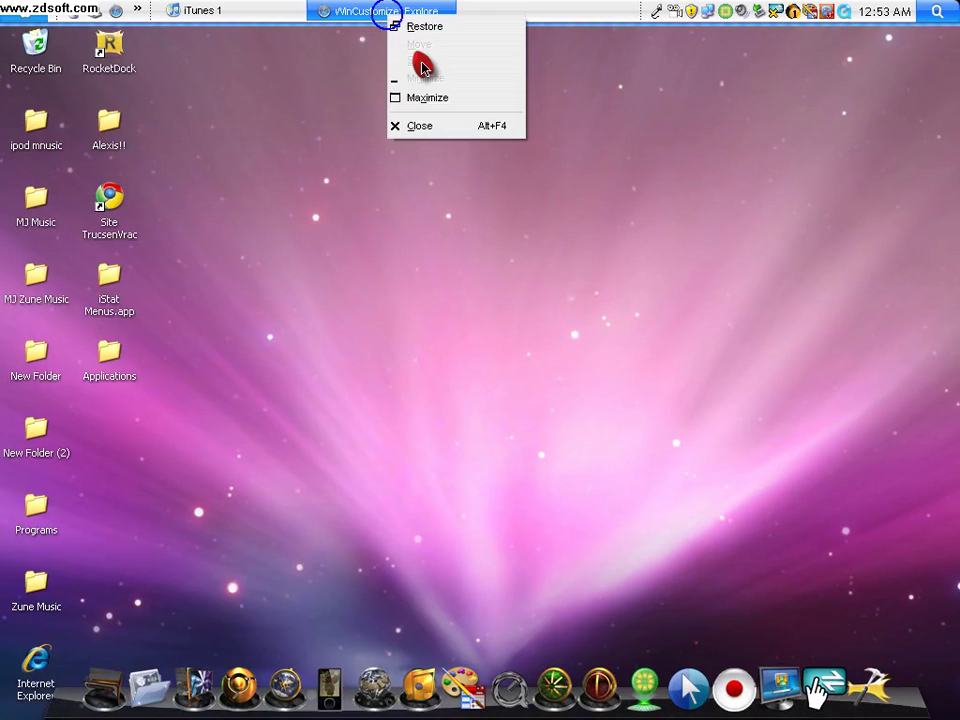
pyautogui.click(450, 122)
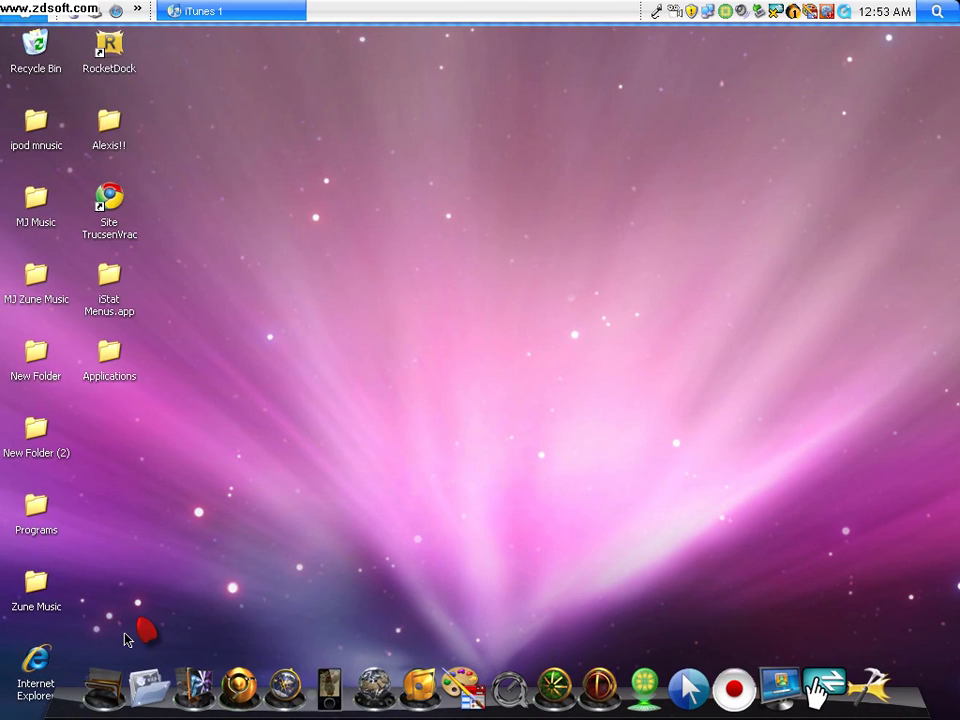
# Step: Browse Start > All Programs > Stardock to the ObjectDock group, then dismiss the menu
pyautogui.click(18, 14)
pyautogui.moveTo(100, 414)
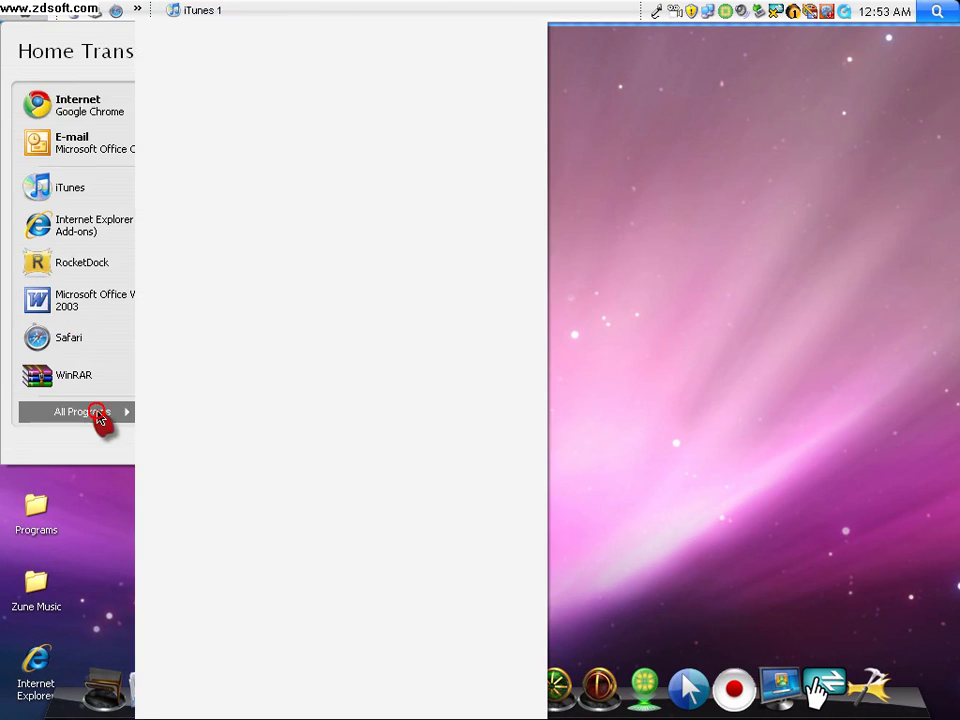
pyautogui.moveTo(197, 630)
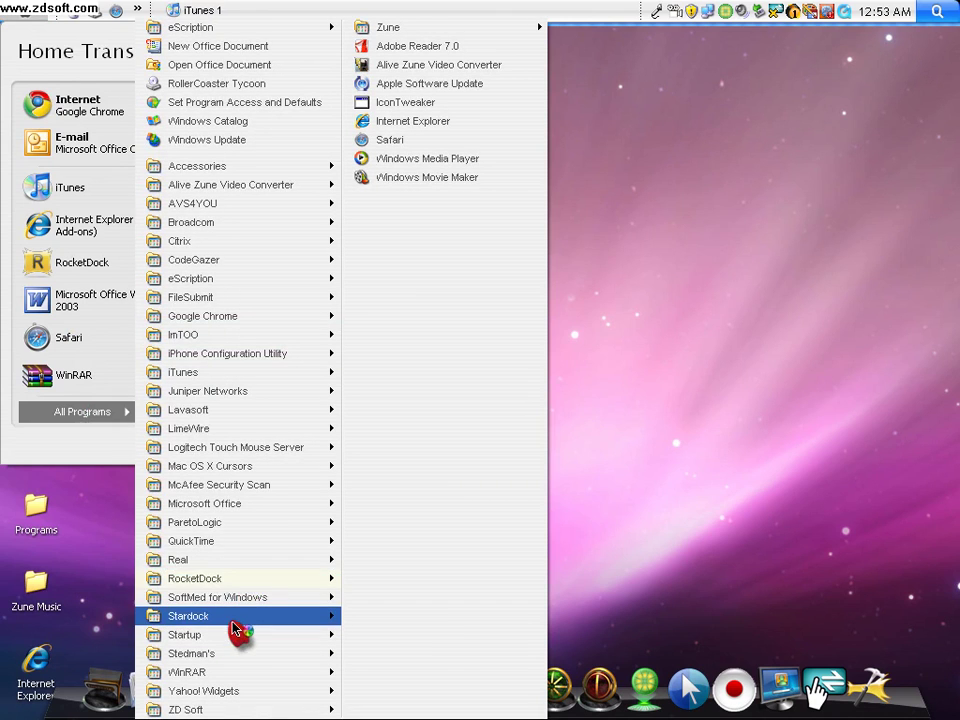
pyautogui.moveTo(287, 585)
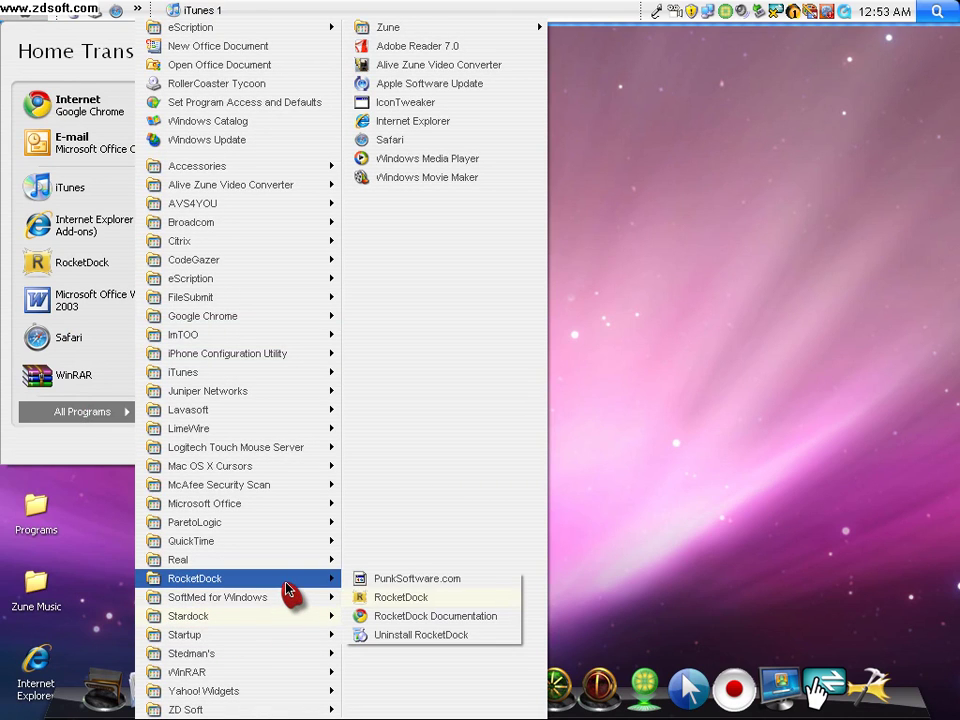
pyautogui.moveTo(272, 622)
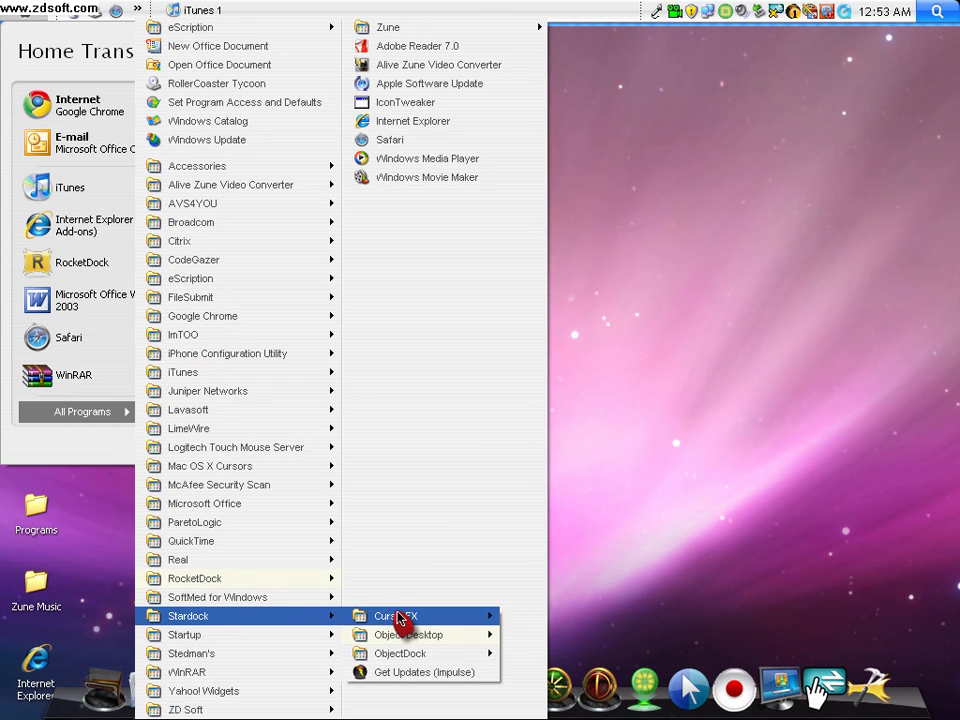
pyautogui.moveTo(405, 616)
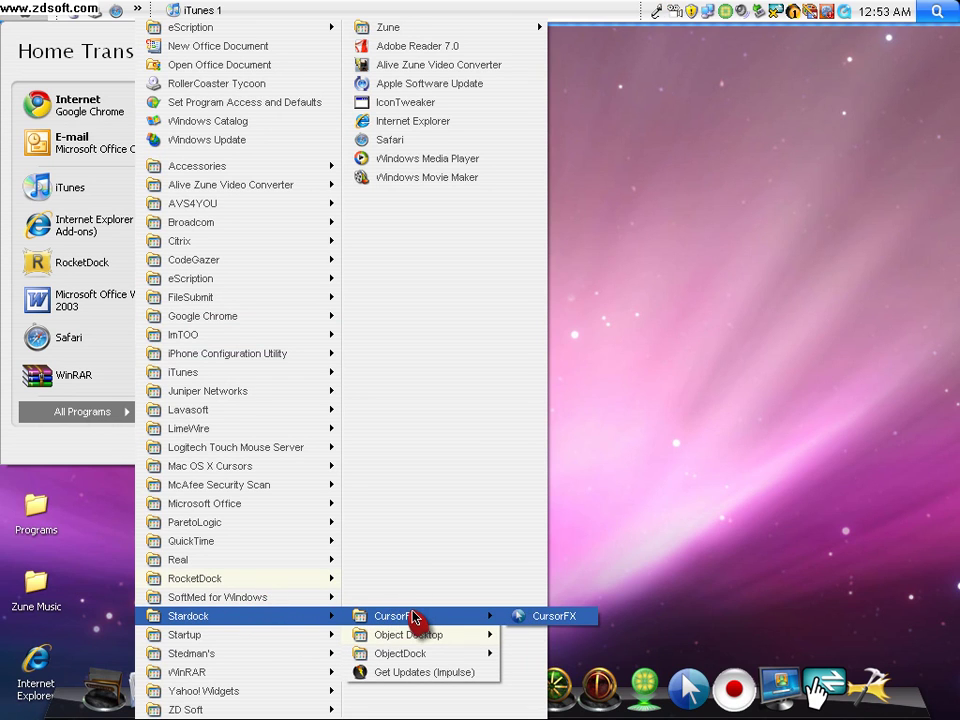
pyautogui.moveTo(435, 638)
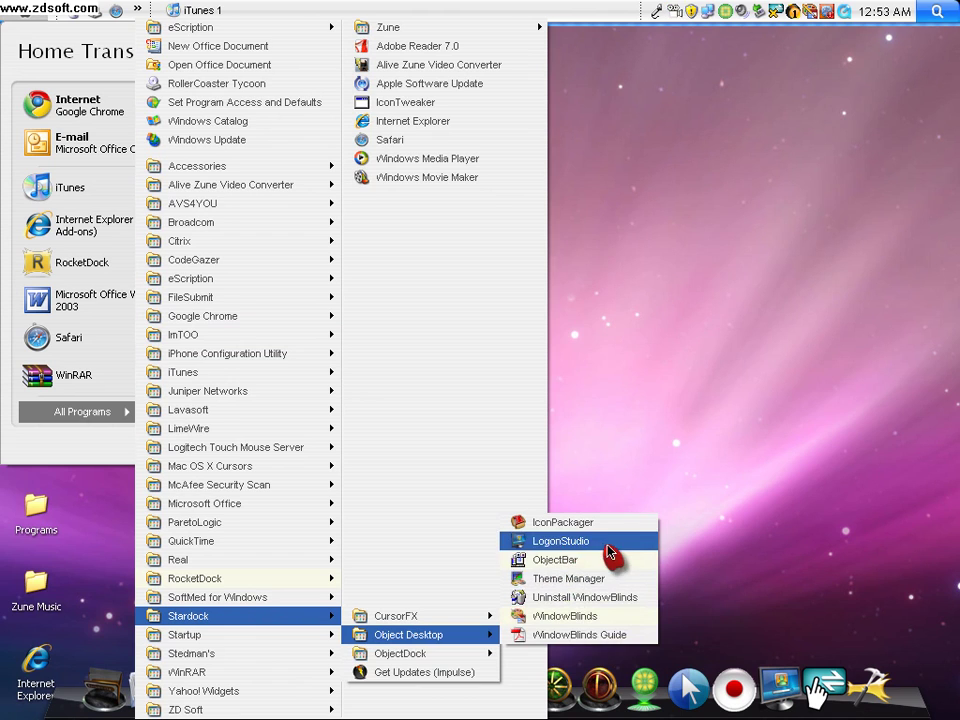
pyautogui.click(430, 656)
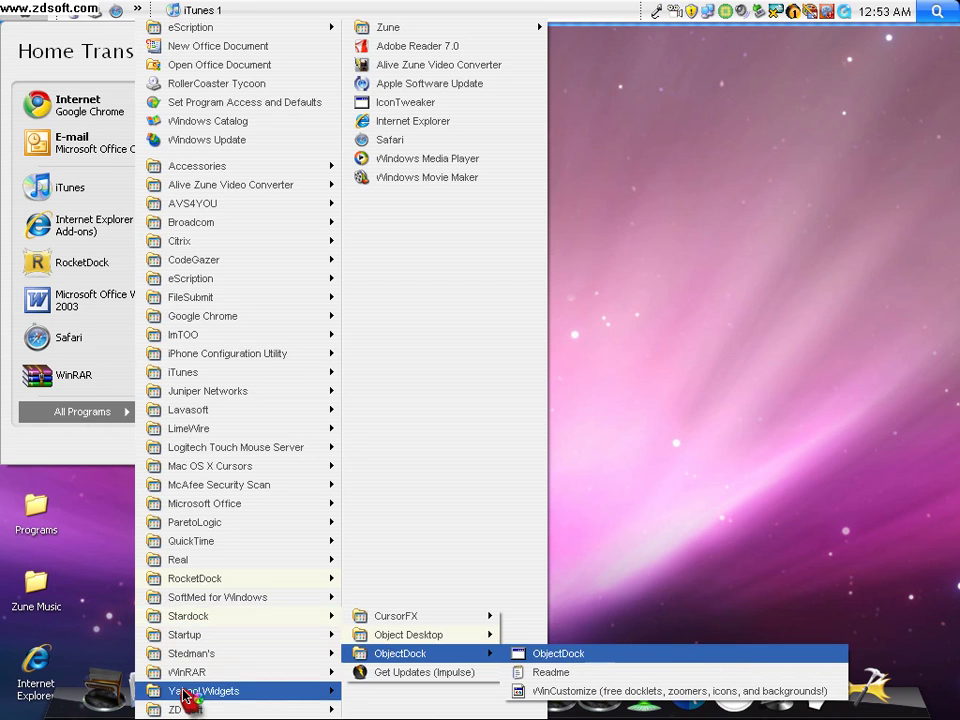
pyautogui.click(45, 48)
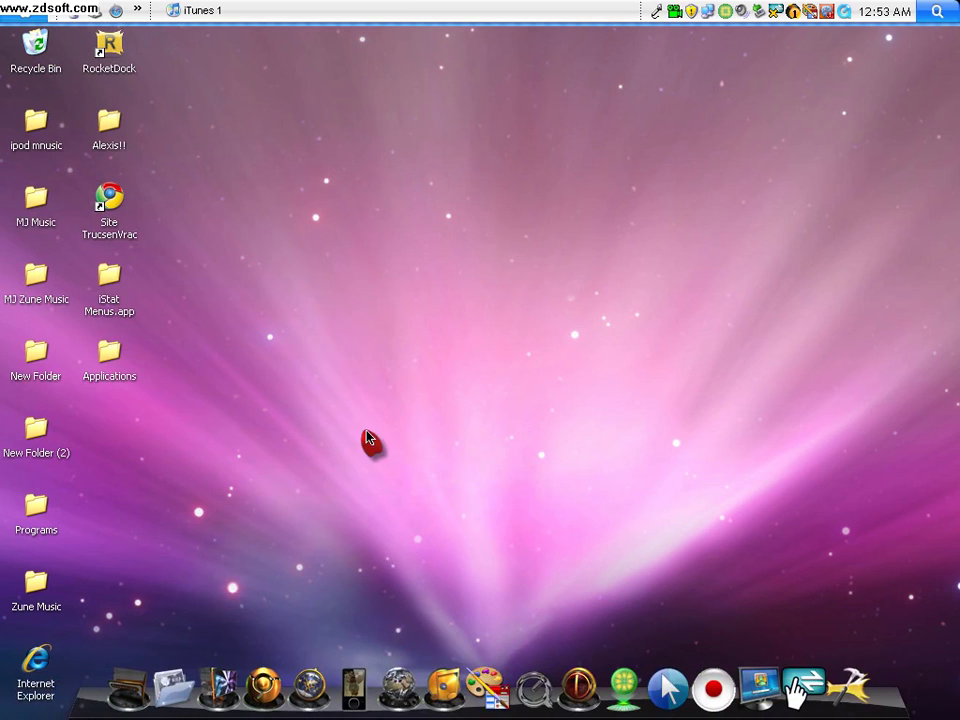
# Step: Drag the iShutdown icon off the dock onto the desktop
pyautogui.moveTo(576, 668); pyautogui.dragTo(305, 335)
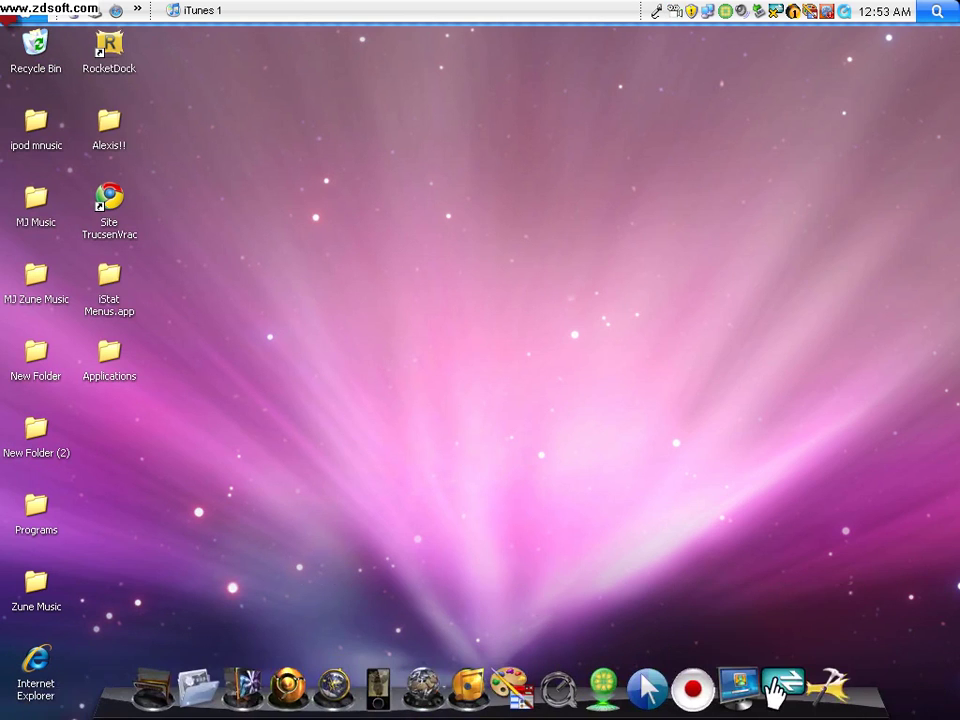